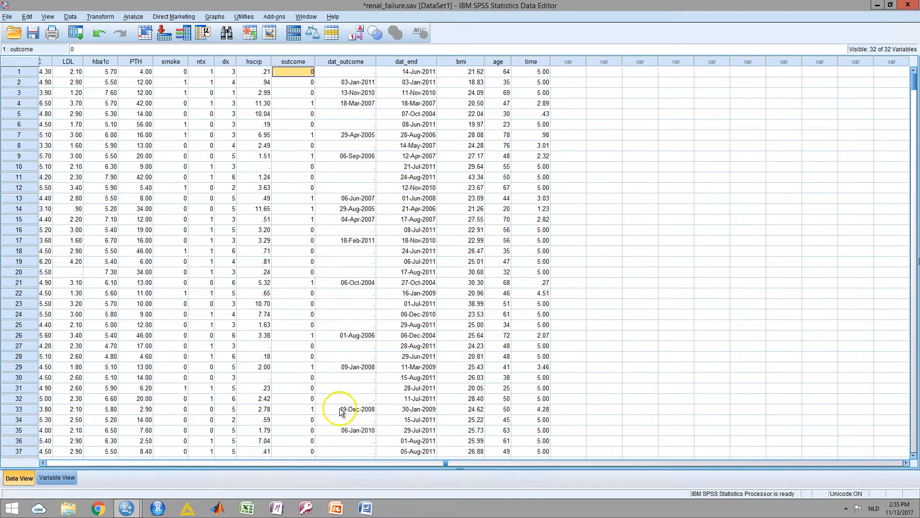
Switch to the univariate.sps syntax and review its introductory comments about running data_edit.sps and starting with a plot
{"action": "mouse_move", "coordinate": [127, 513]}
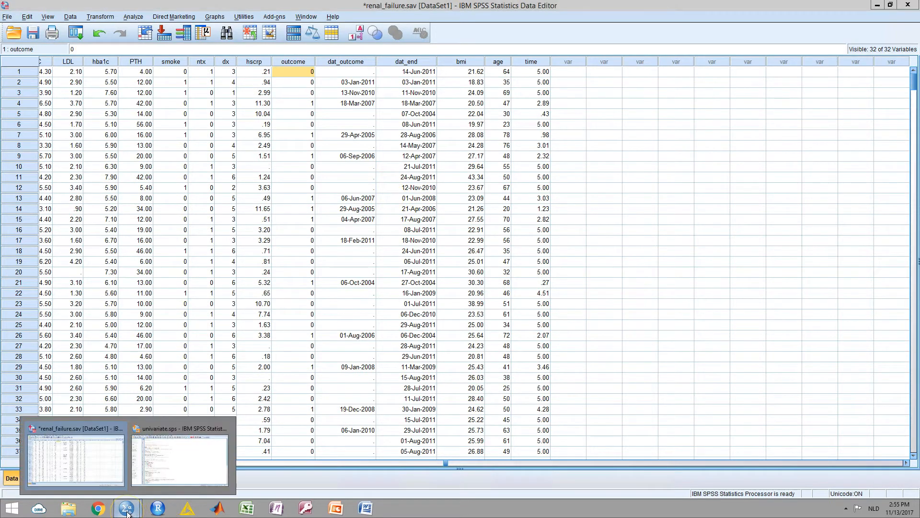
{"action": "left_click", "coordinate": [194, 454]}
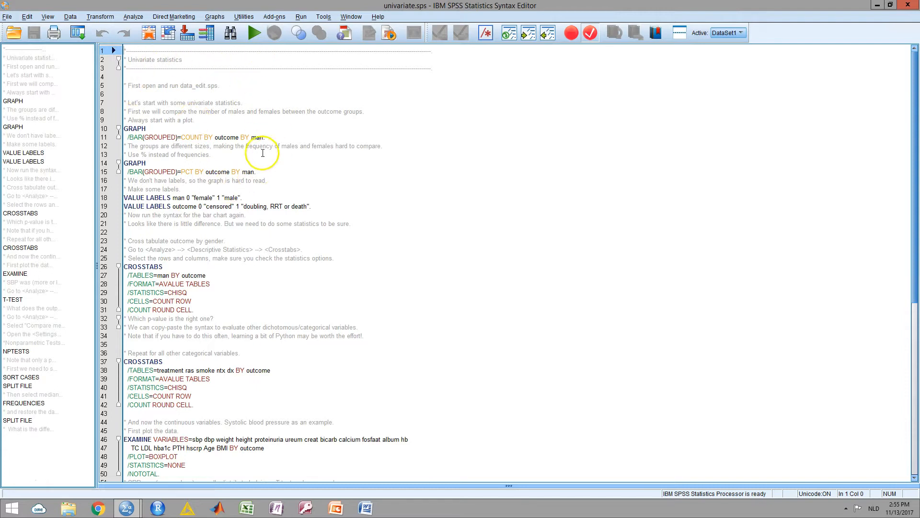
{"action": "scroll", "coordinate": [180, 117], "scroll_direction": "down", "scroll_amount": 3}
{"action": "scroll", "coordinate": [184, 117], "scroll_direction": "up", "scroll_amount": 3}
{"action": "left_click", "coordinate": [180, 91]}
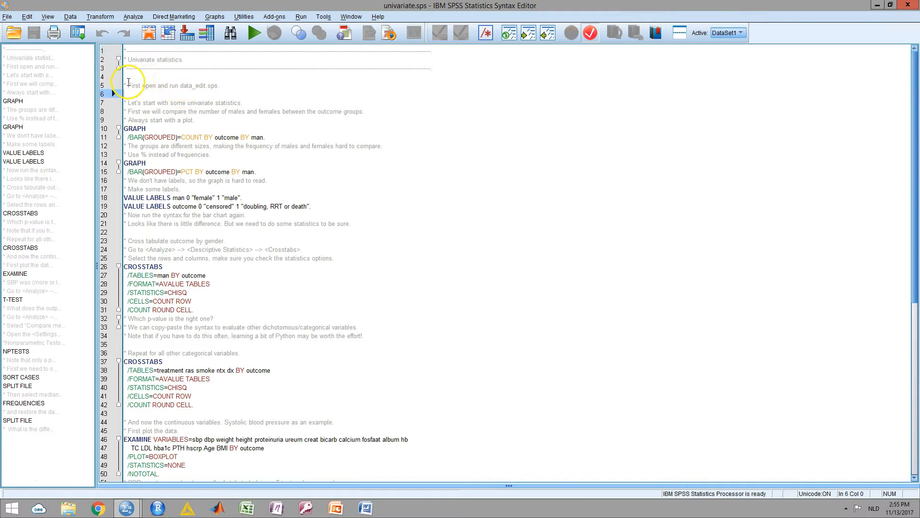
{"action": "left_click", "coordinate": [226, 86]}
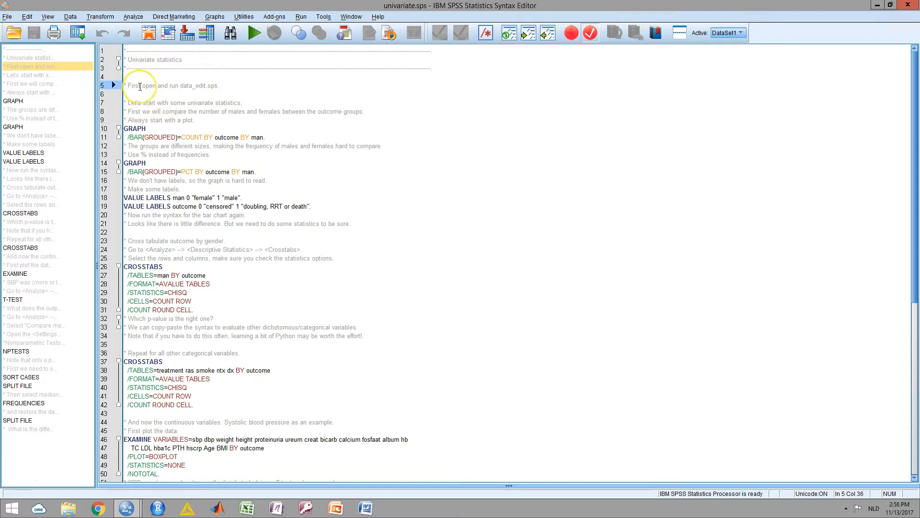
{"action": "left_click", "coordinate": [157, 102]}
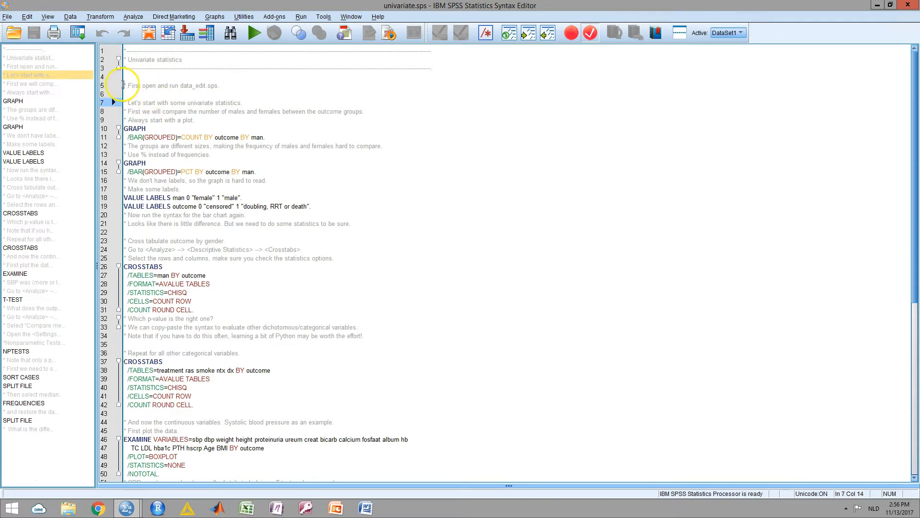
{"action": "left_click", "coordinate": [221, 86]}
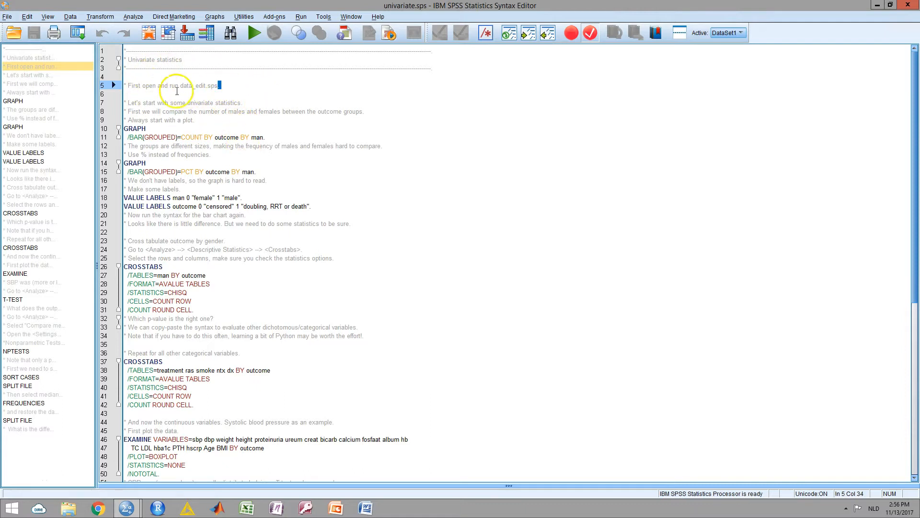
{"action": "left_click", "coordinate": [194, 94]}
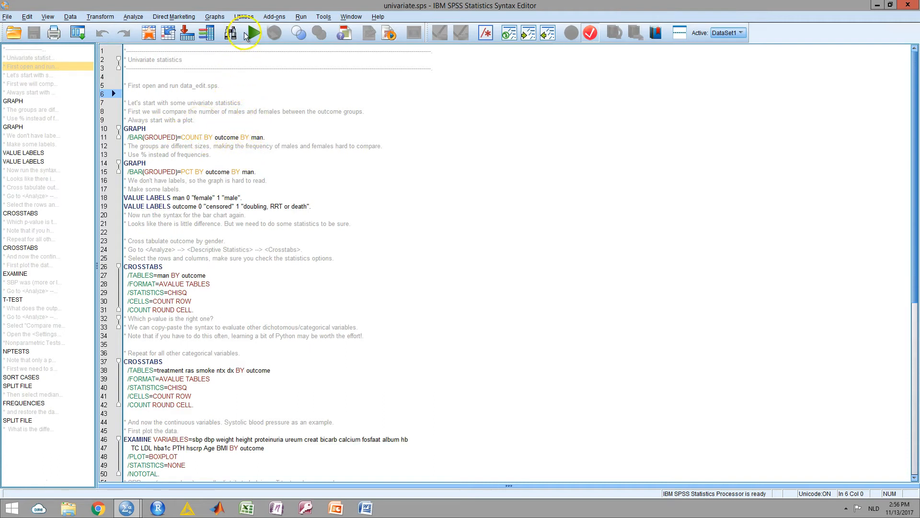
Start defining a simple bar chart from the legacy dialogs, using summaries for groups of cases
{"action": "left_click", "coordinate": [215, 17]}
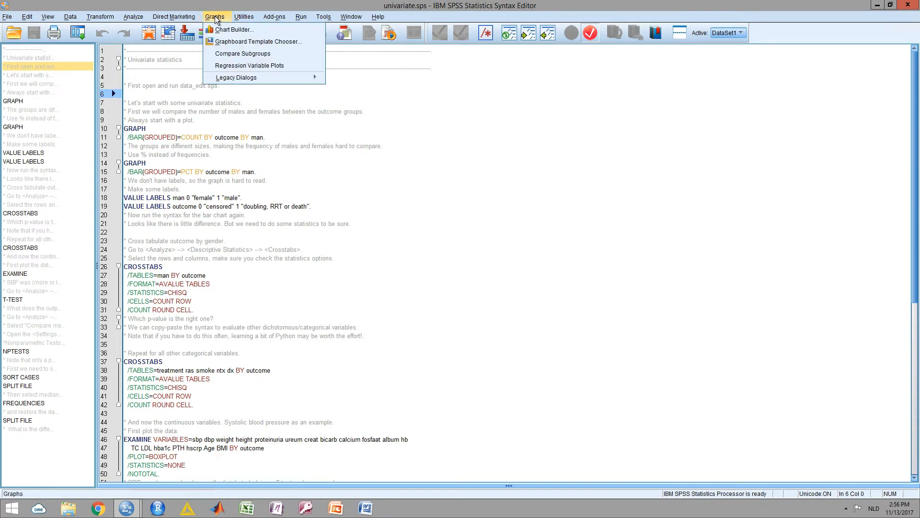
{"action": "mouse_move", "coordinate": [234, 79]}
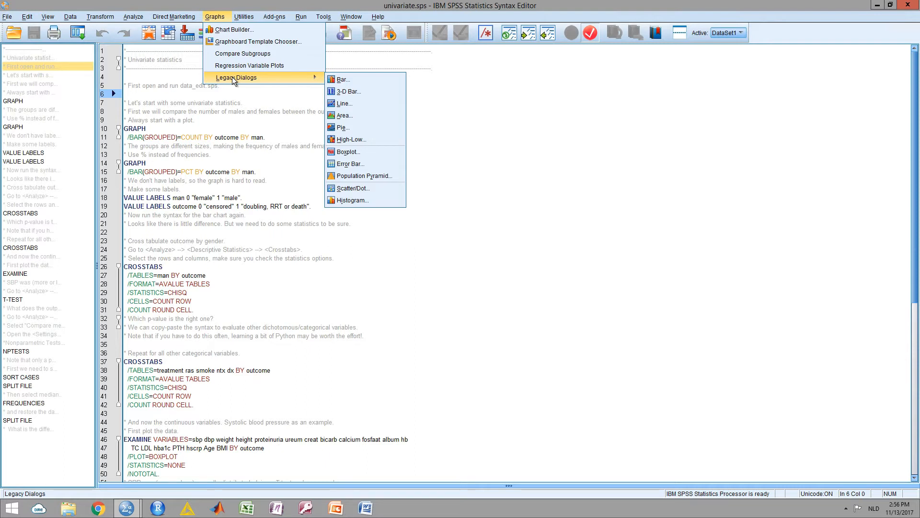
{"action": "left_click", "coordinate": [235, 29]}
{"action": "left_click", "coordinate": [346, 81]}
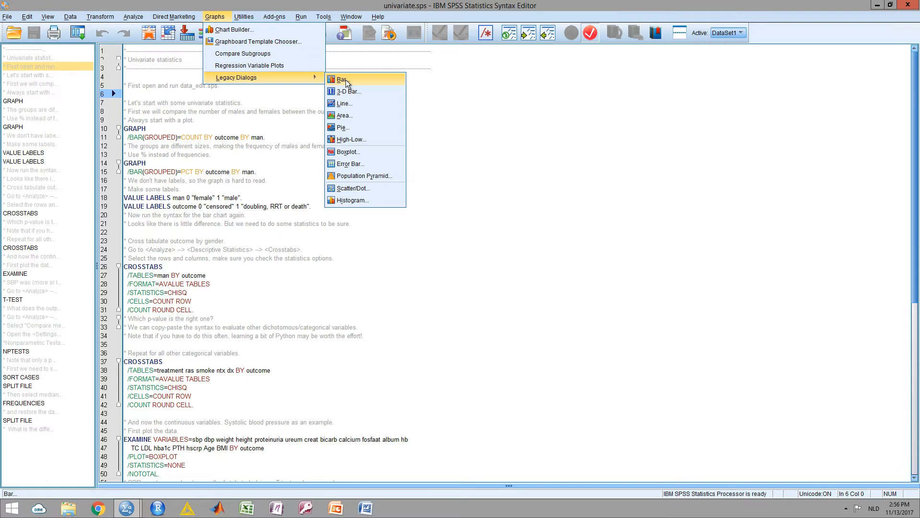
{"action": "left_click", "coordinate": [346, 80]}
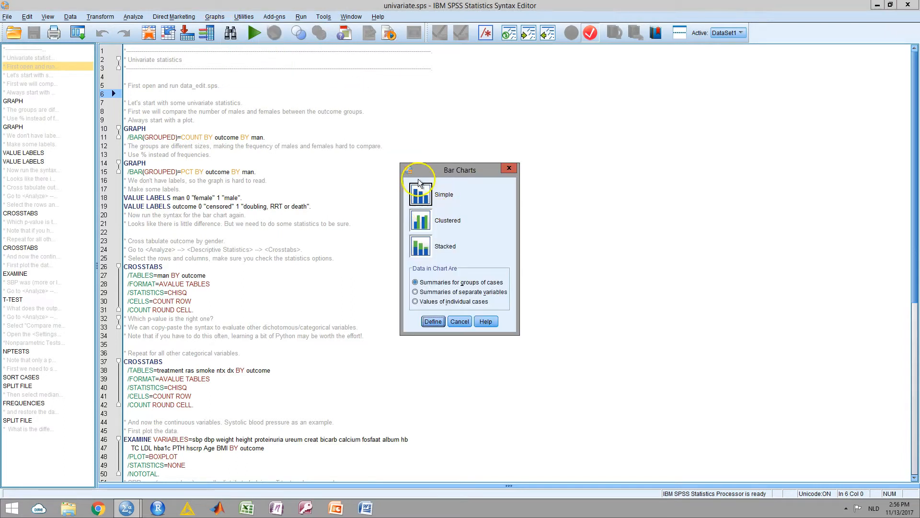
{"action": "left_click", "coordinate": [437, 321]}
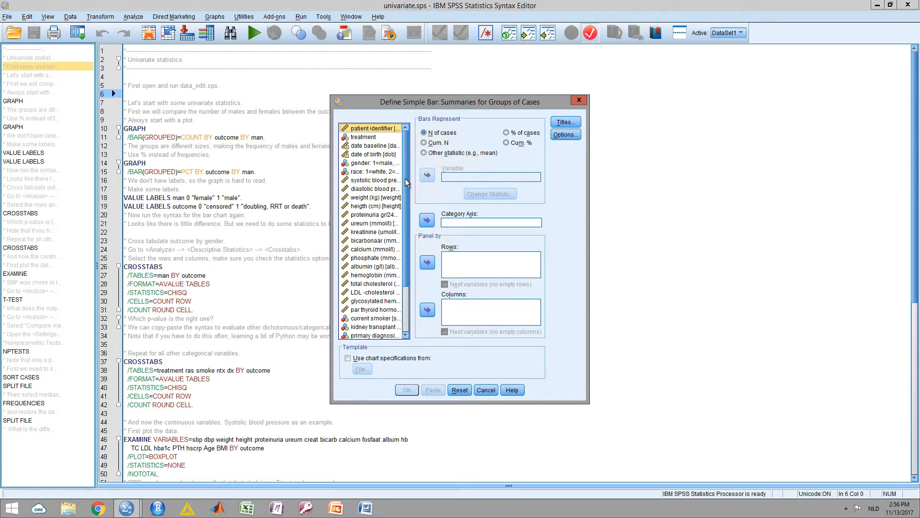
Put gender on the category axis with bars representing % of cases, and generate the simple bar chart
{"action": "left_click", "coordinate": [372, 163]}
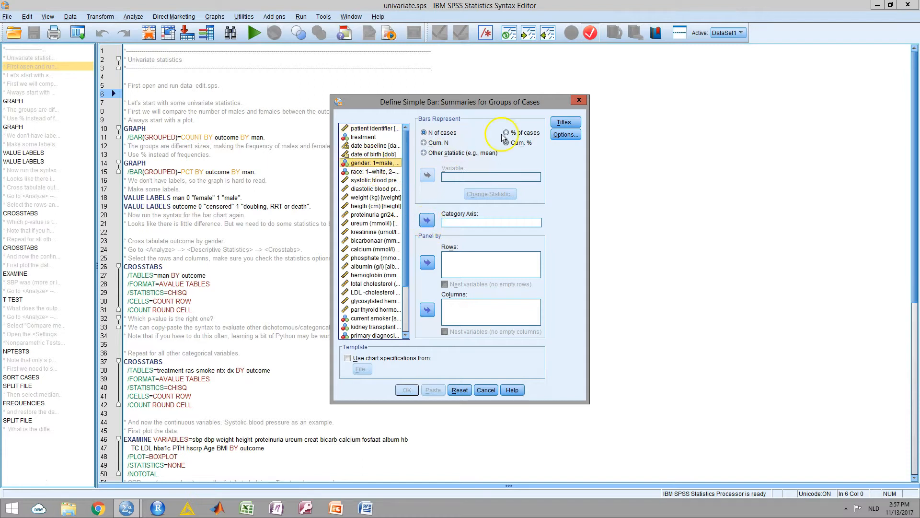
{"action": "left_click", "coordinate": [505, 133]}
{"action": "left_click", "coordinate": [429, 219]}
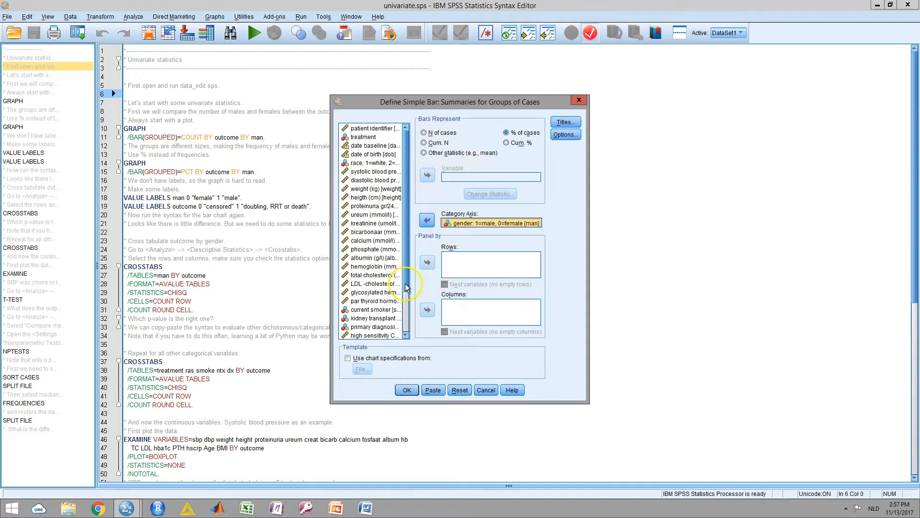
{"action": "left_click", "coordinate": [427, 220]}
{"action": "left_click", "coordinate": [427, 220]}
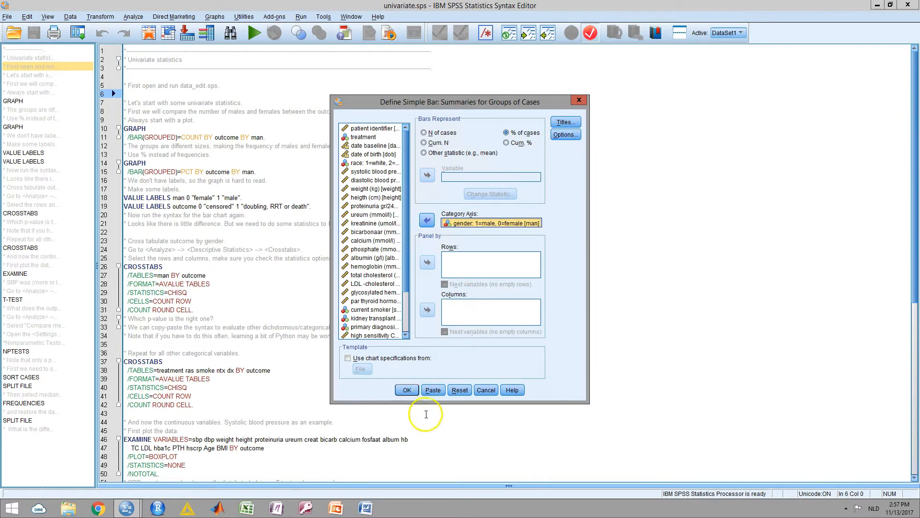
{"action": "left_click", "coordinate": [407, 390]}
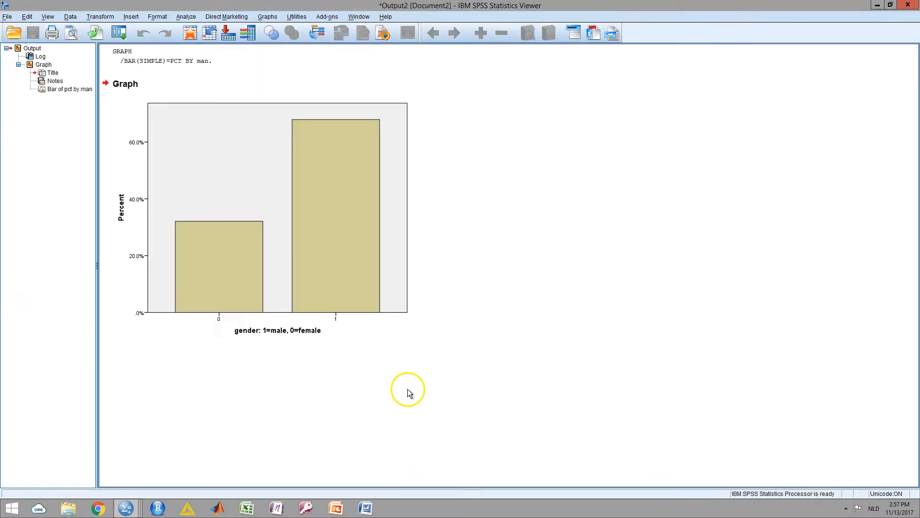
{"action": "left_click", "coordinate": [133, 131]}
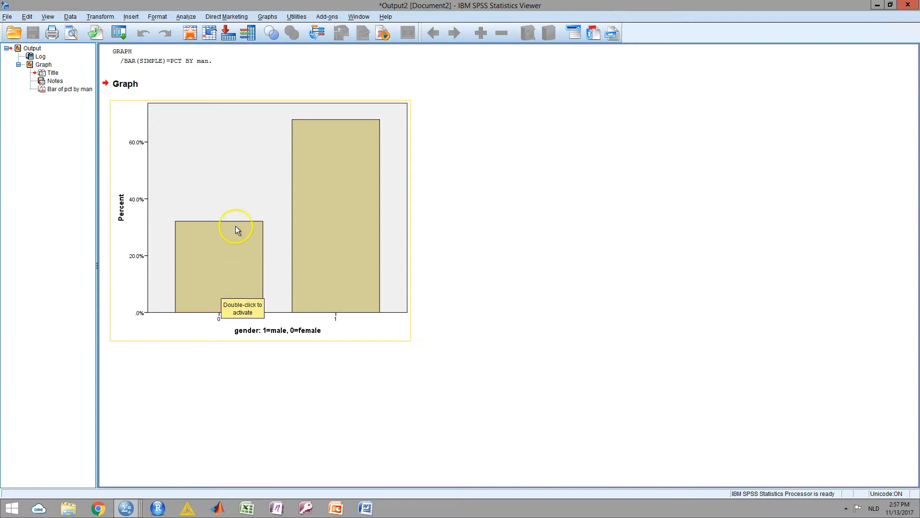
Start defining a clustered bar chart from the legacy dialogs, using summaries for groups of cases
{"action": "left_click", "coordinate": [267, 16]}
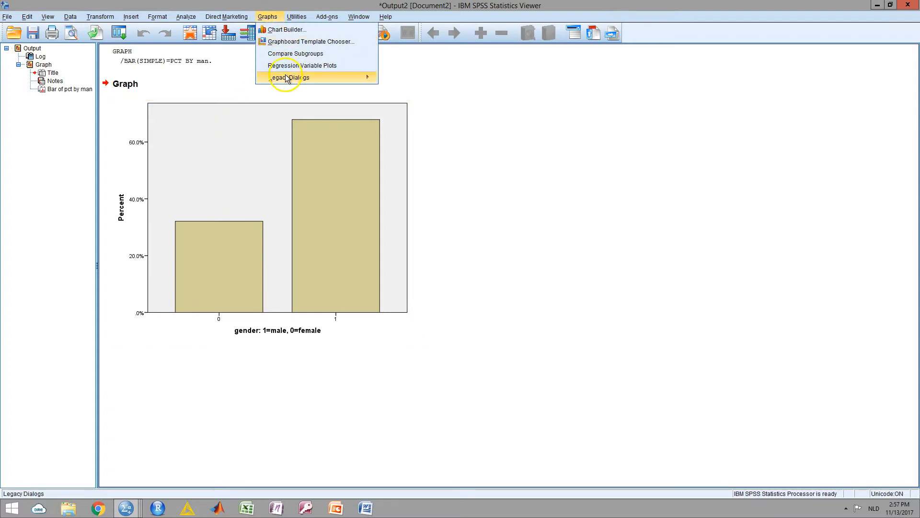
{"action": "mouse_move", "coordinate": [336, 77]}
{"action": "left_click", "coordinate": [412, 83]}
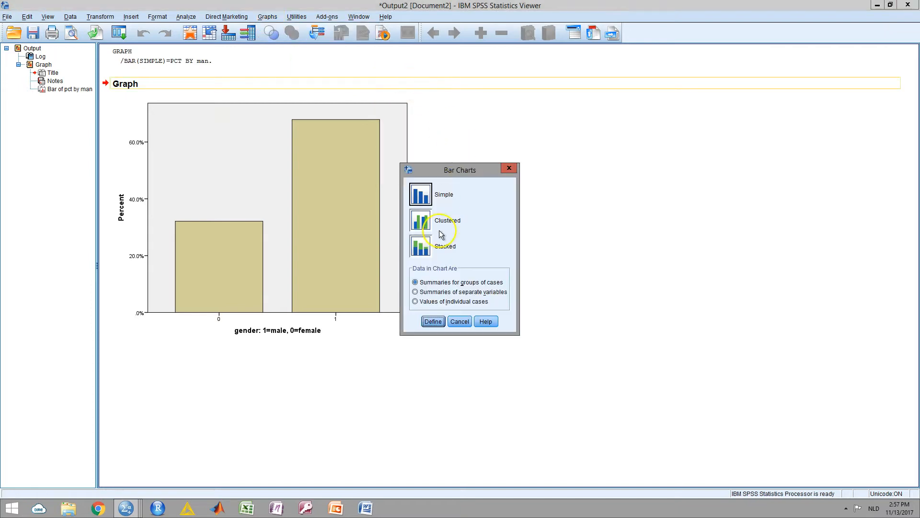
{"action": "left_click", "coordinate": [426, 223]}
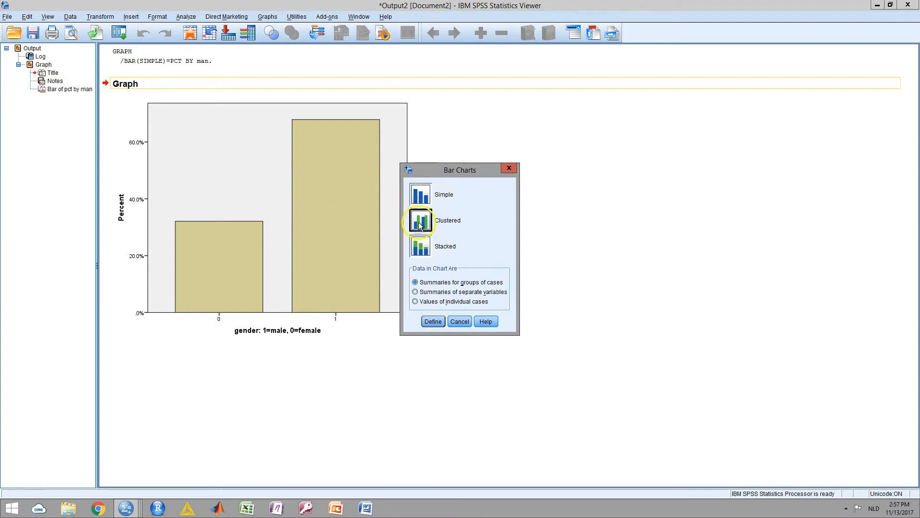
{"action": "left_click", "coordinate": [432, 321]}
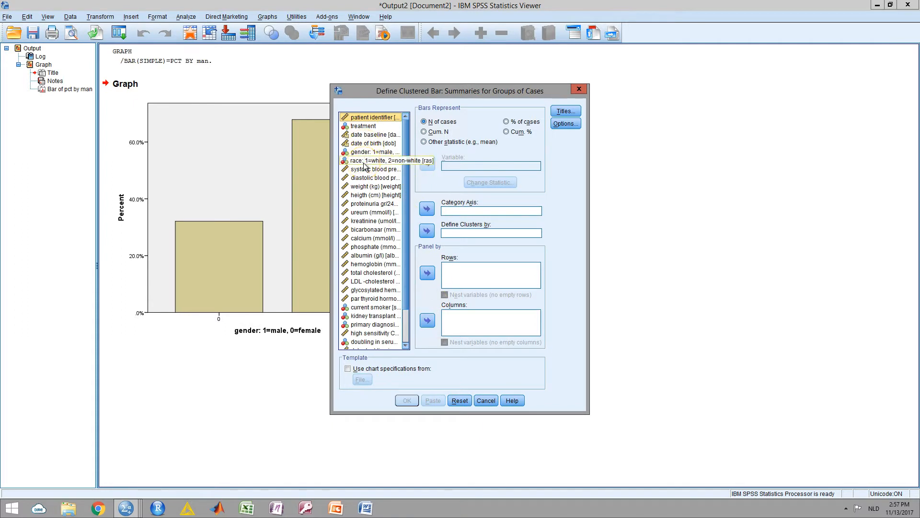
Generate the clustered chart with gender (man) on the category axis, clusters defined by outcome and bars representing % of cases, listing variables by name
{"action": "left_click", "coordinate": [371, 152]}
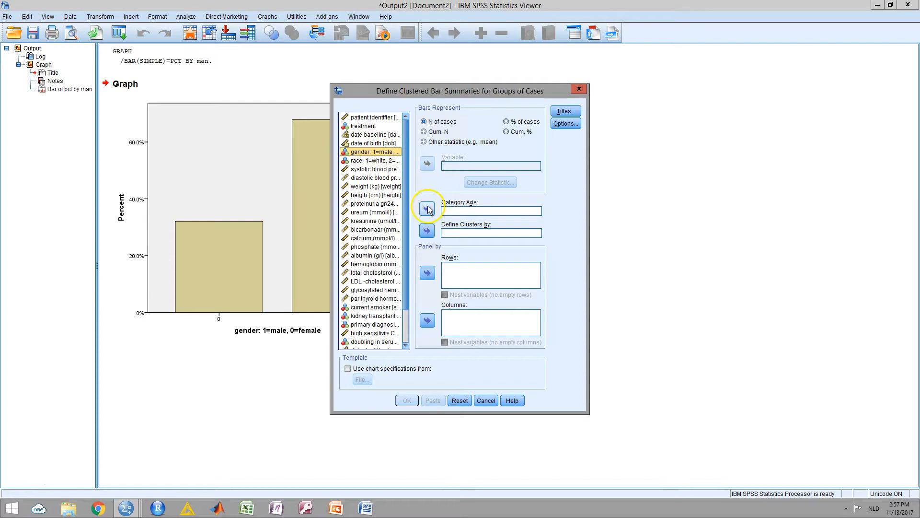
{"action": "left_click", "coordinate": [427, 208]}
{"action": "scroll", "coordinate": [369, 225], "scroll_direction": "down", "scroll_amount": 1}
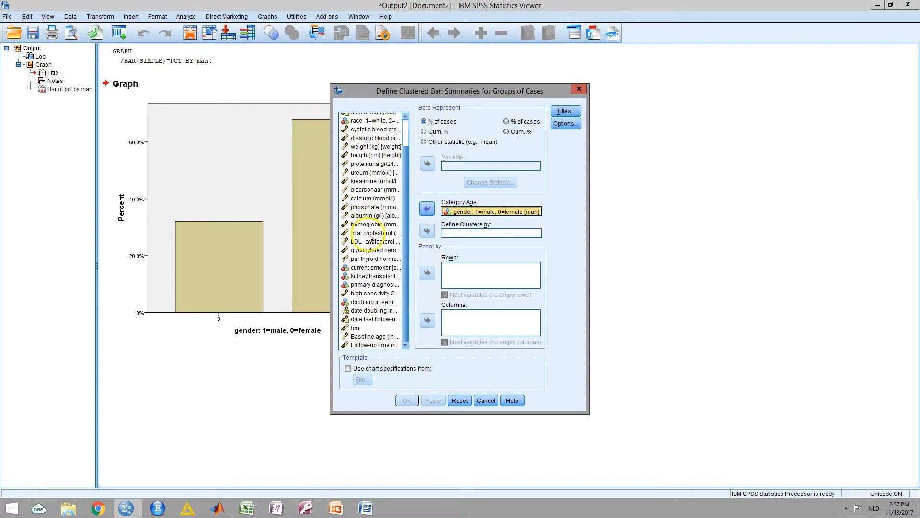
{"action": "right_click", "coordinate": [373, 298]}
{"action": "left_click", "coordinate": [379, 306]}
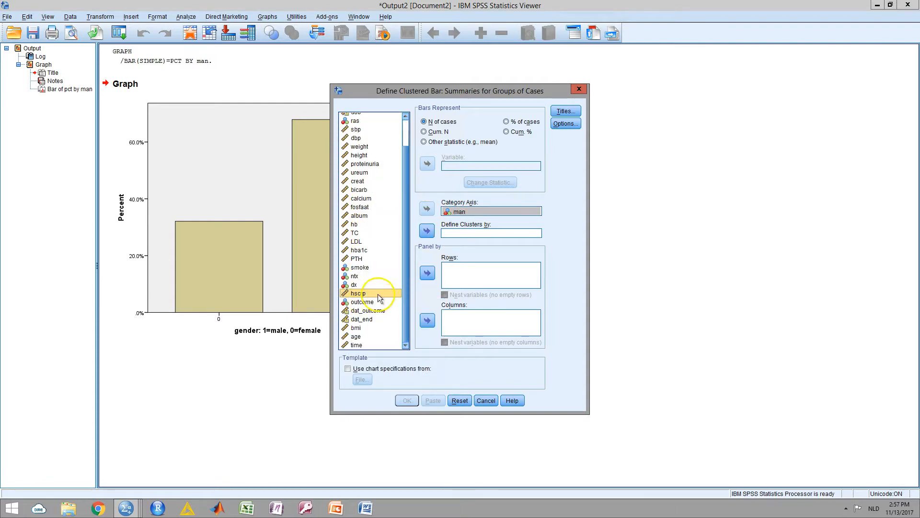
{"action": "left_click", "coordinate": [359, 303]}
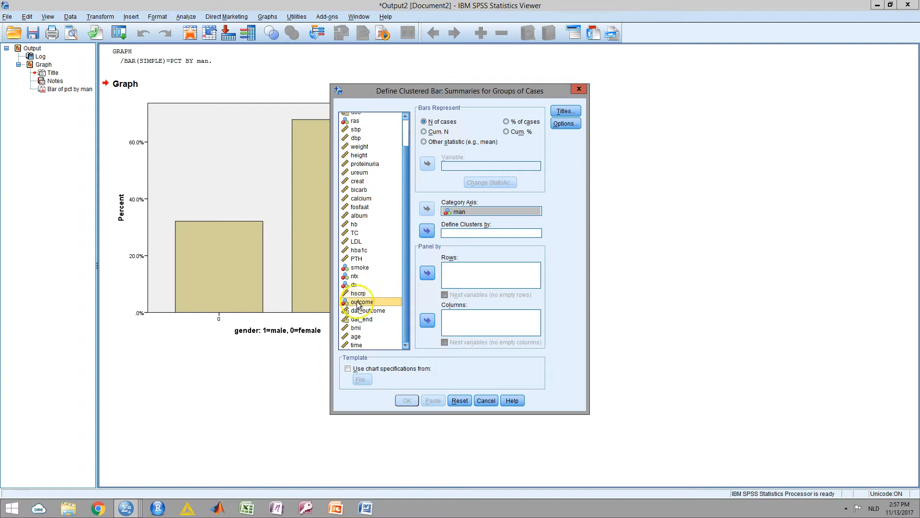
{"action": "left_click", "coordinate": [426, 231]}
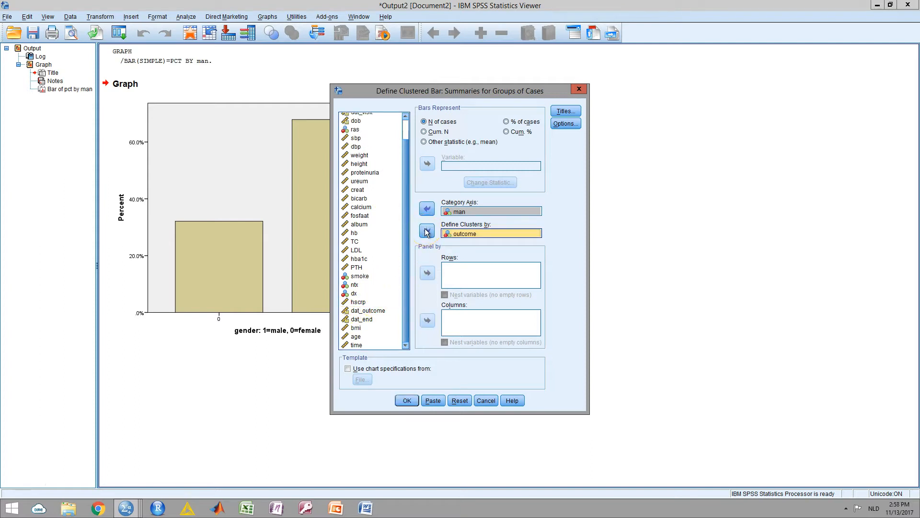
{"action": "left_click", "coordinate": [507, 123]}
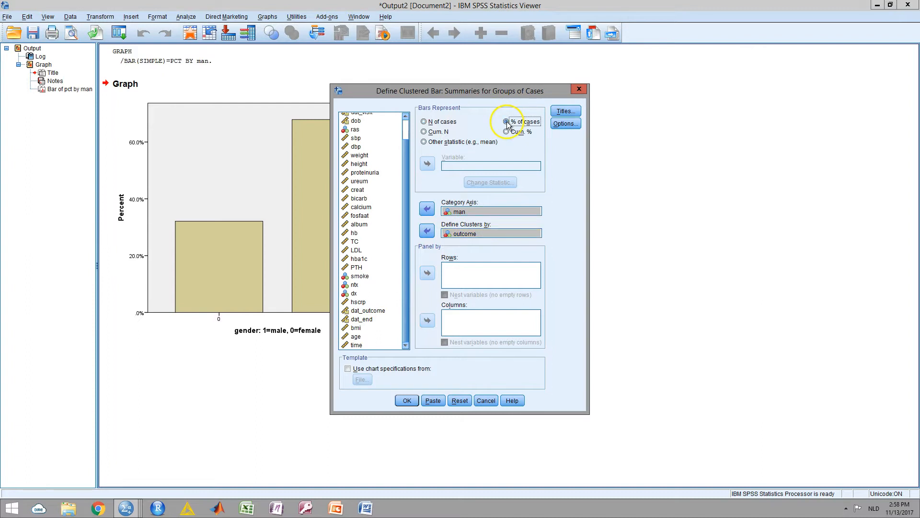
{"action": "left_click", "coordinate": [407, 401]}
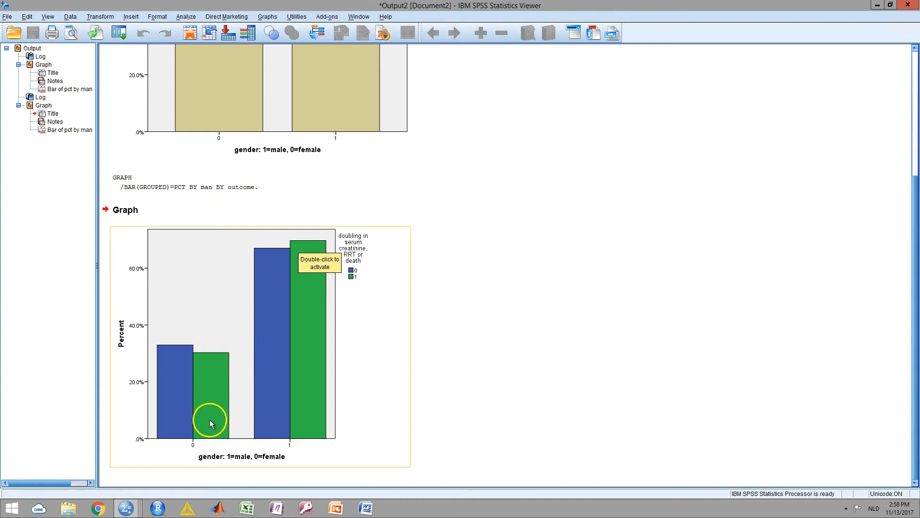
Return to the univariate.sps syntax and review the grouped bar GRAPH commands and the VALUE LABELS lines
{"action": "mouse_move", "coordinate": [132, 500]}
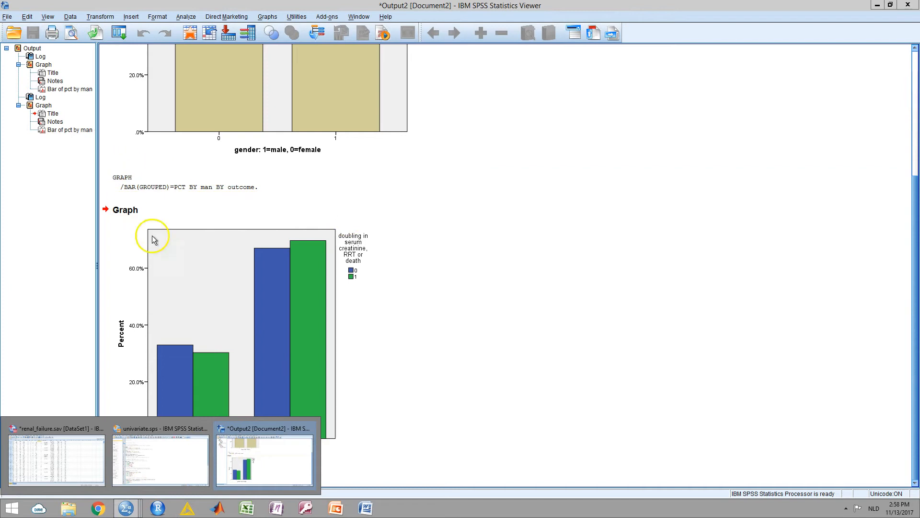
{"action": "left_click", "coordinate": [195, 455]}
{"action": "left_click", "coordinate": [235, 155]}
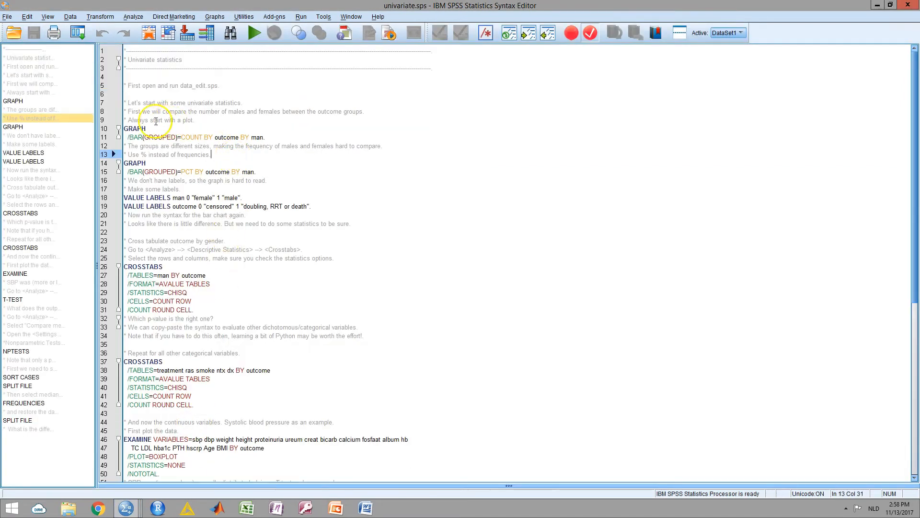
{"action": "left_click_drag", "start_coordinate": [128, 123], "coordinate": [183, 129]}
{"action": "left_click", "coordinate": [256, 159]}
{"action": "left_click", "coordinate": [208, 197]}
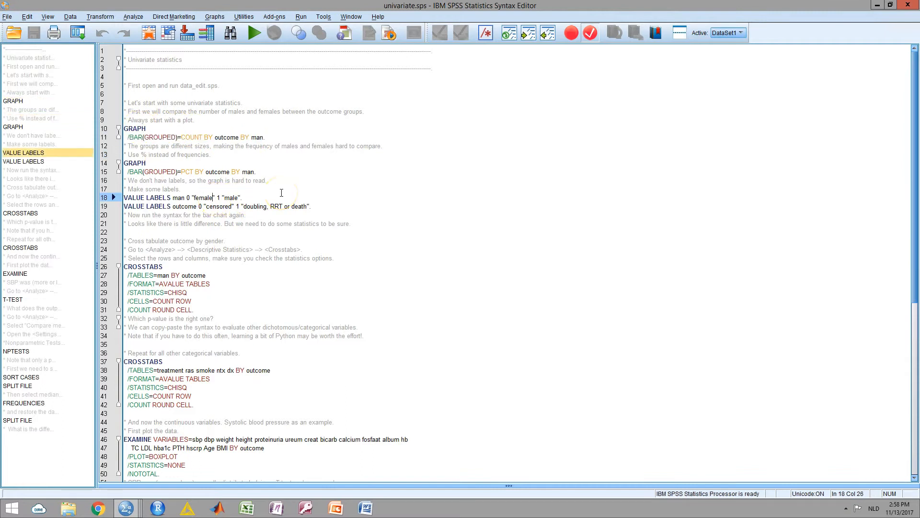
{"action": "left_click", "coordinate": [144, 128]}
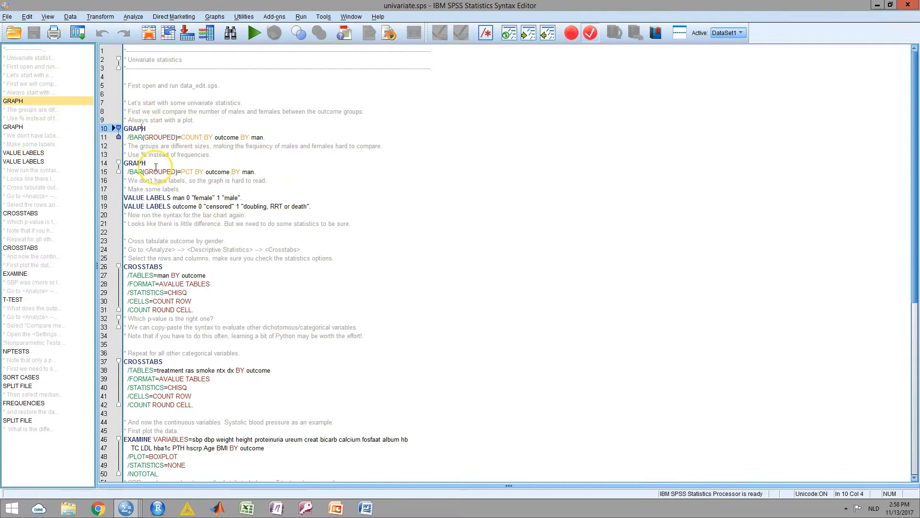
Run the two VALUE LABELS commands, labelling man 0 "female" and 1 "male", and outcome 0 "censored" and 1 "doubling, RRT or death"
{"action": "left_click", "coordinate": [254, 189]}
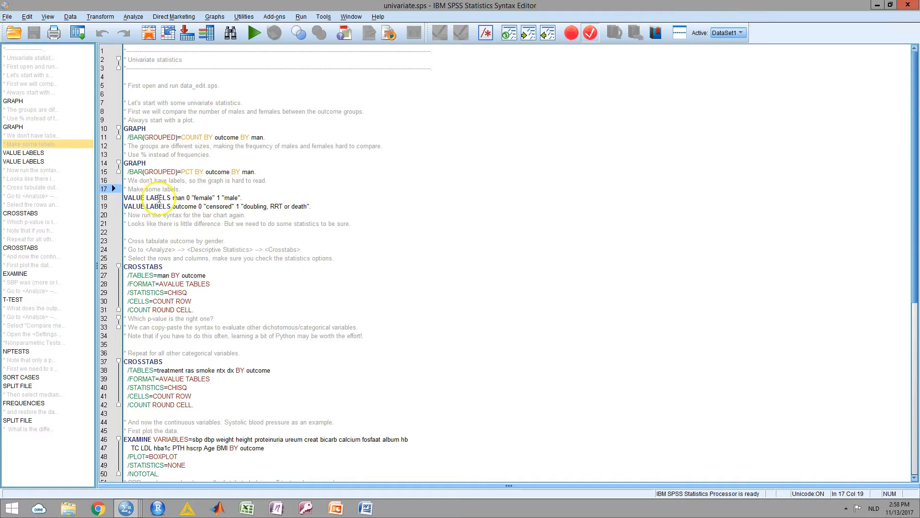
{"action": "left_click_drag", "start_coordinate": [325, 205], "coordinate": [198, 197]}
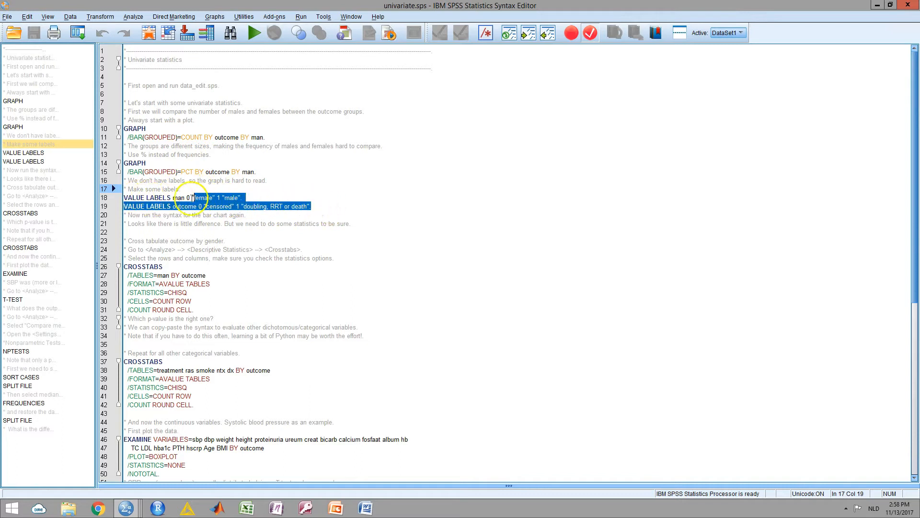
{"action": "left_click_drag", "start_coordinate": [120, 197], "coordinate": [123, 197]}
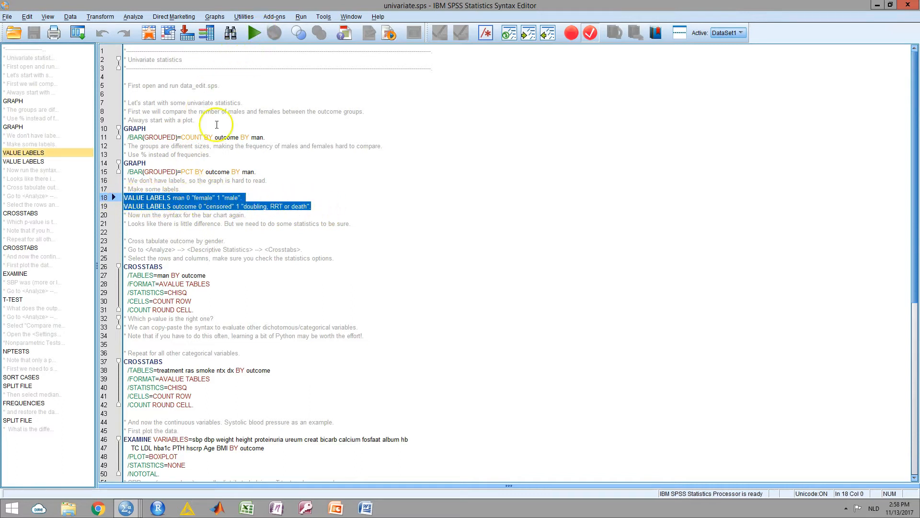
{"action": "left_click", "coordinate": [188, 207]}
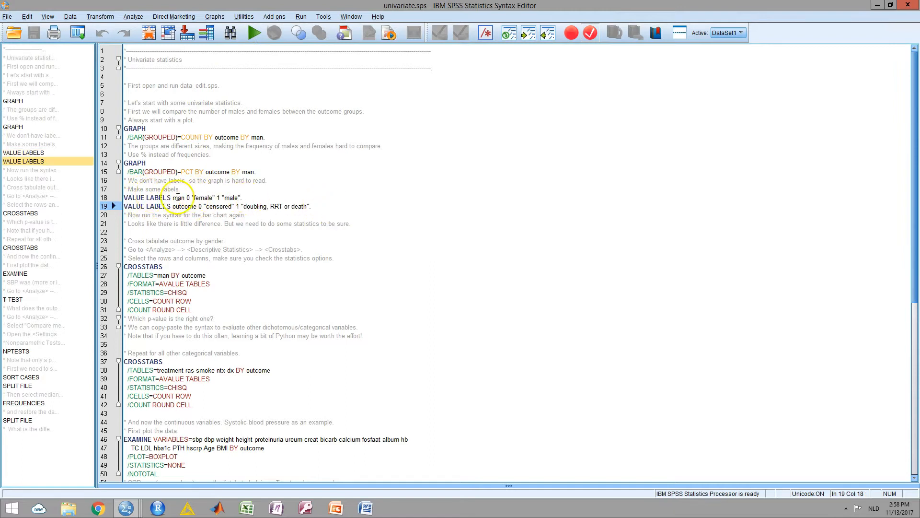
{"action": "left_click", "coordinate": [178, 198]}
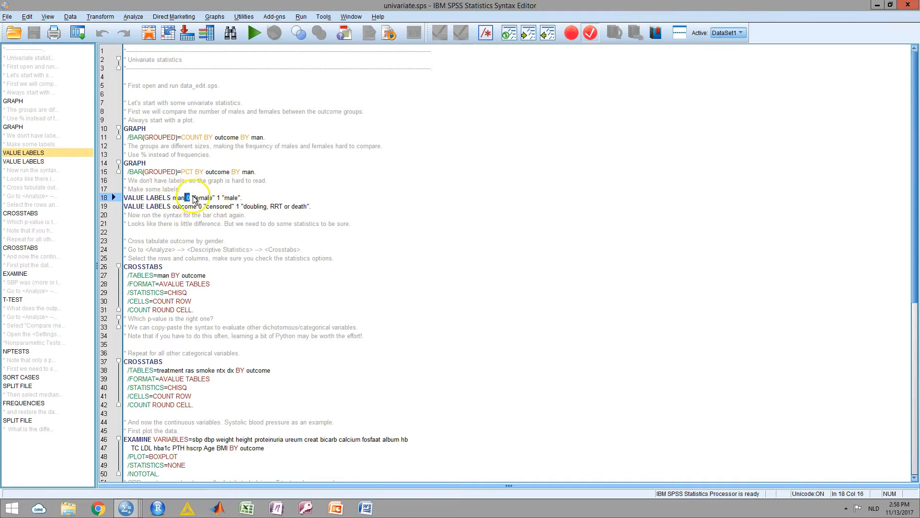
{"action": "left_click_drag", "start_coordinate": [213, 197], "coordinate": [211, 197]}
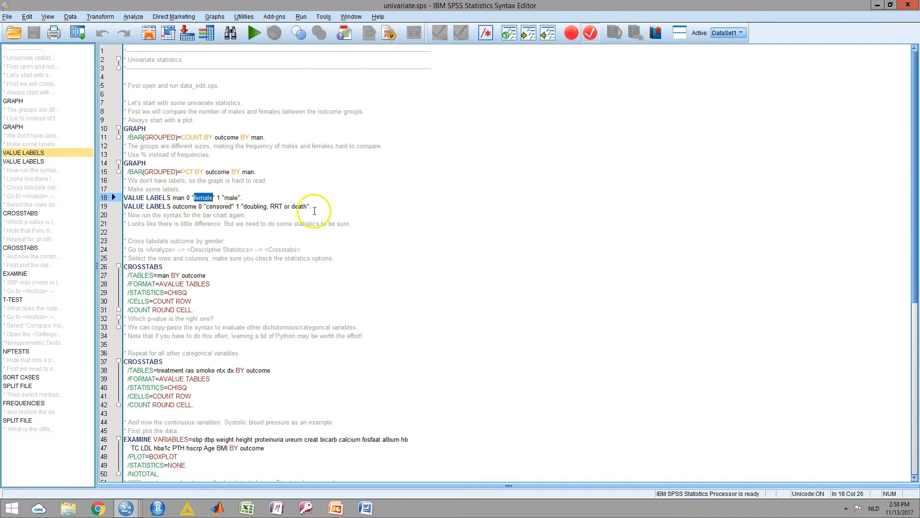
{"action": "left_click_drag", "start_coordinate": [327, 204], "coordinate": [125, 197]}
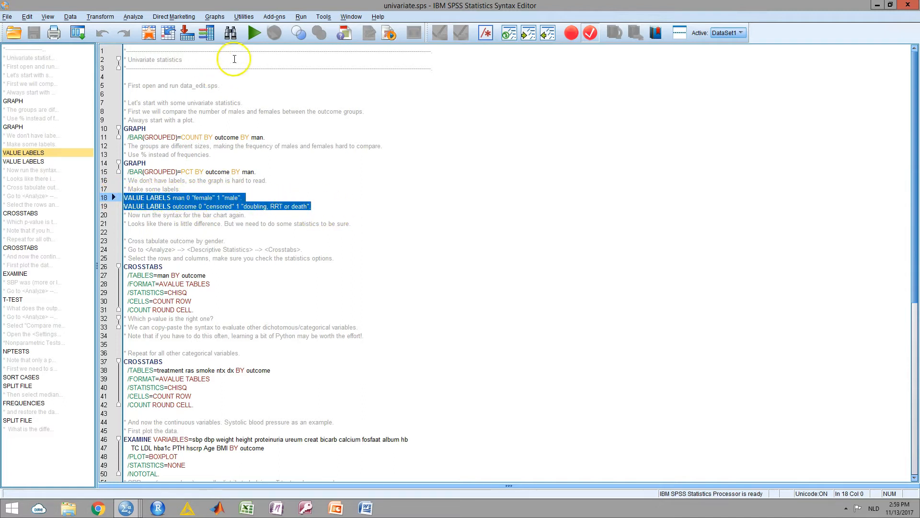
{"action": "left_click", "coordinate": [251, 34]}
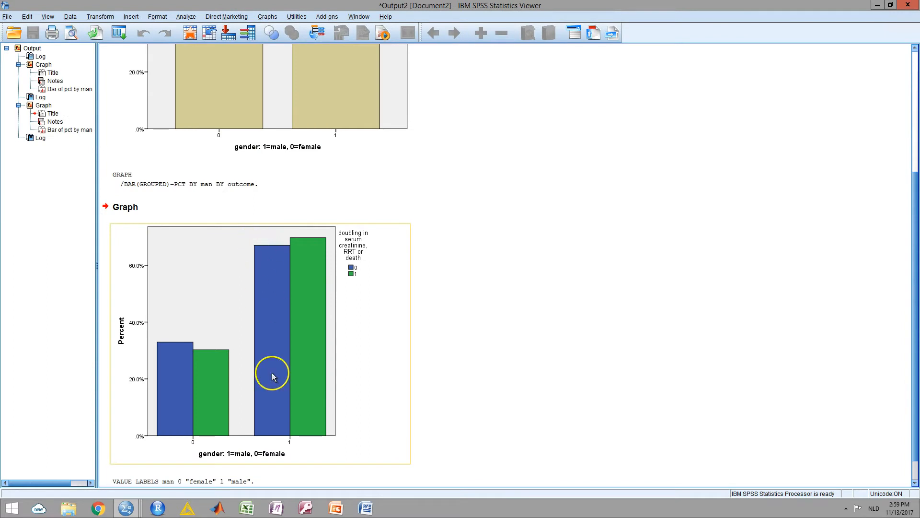
Return to the univariate.sps syntax, run the grouped bar GRAPH command with PCT BY outcome BY man, and view the chart
{"action": "left_click", "coordinate": [120, 507]}
{"action": "left_click", "coordinate": [154, 467]}
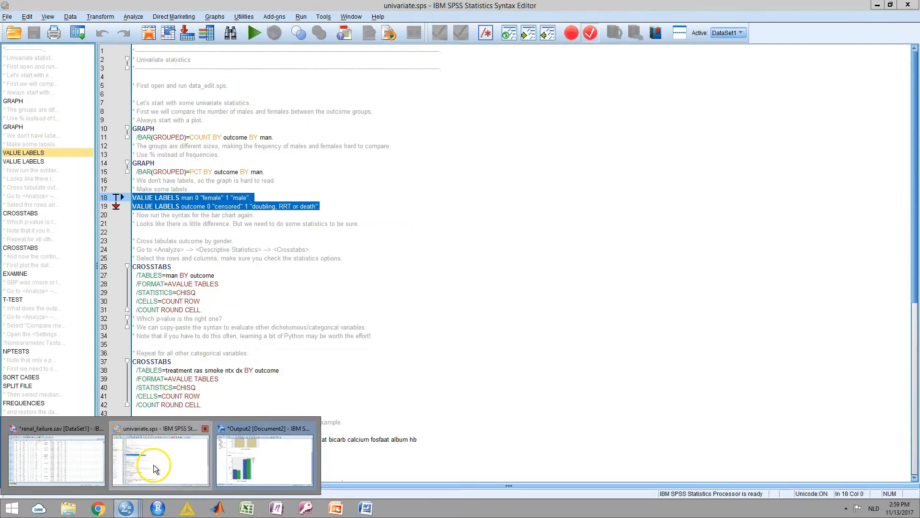
{"action": "left_click", "coordinate": [280, 170]}
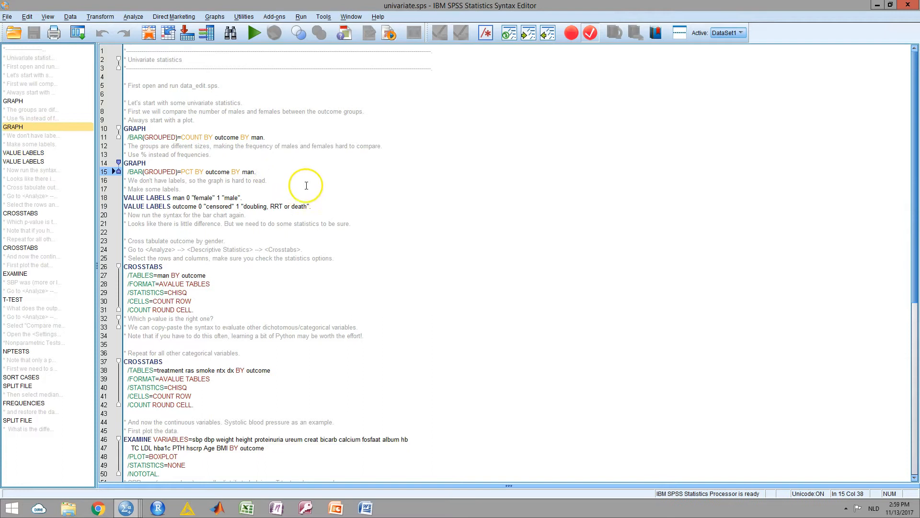
{"action": "left_click_drag", "start_coordinate": [275, 169], "coordinate": [171, 161]}
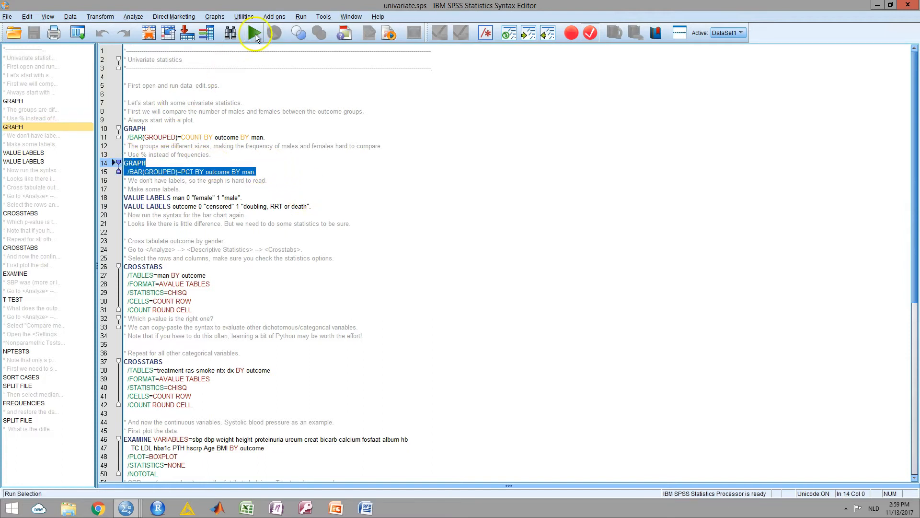
{"action": "left_click", "coordinate": [254, 33]}
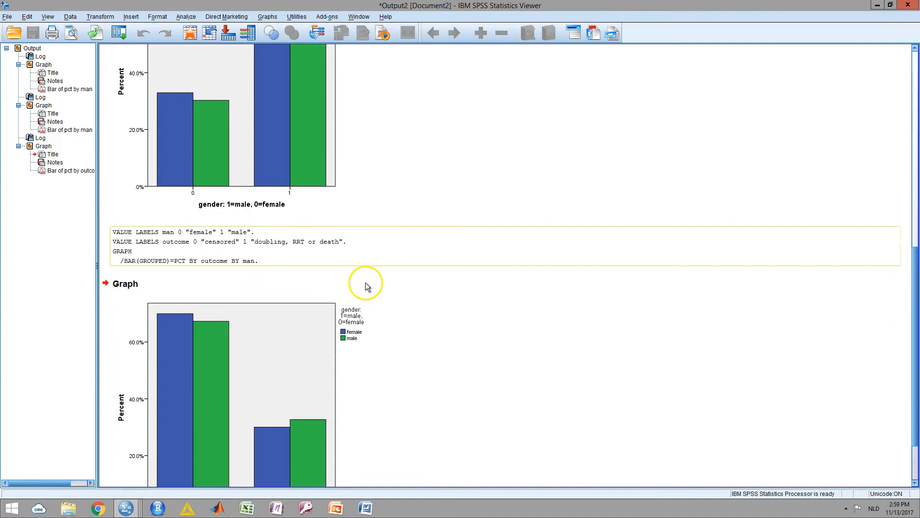
{"action": "left_click", "coordinate": [325, 109]}
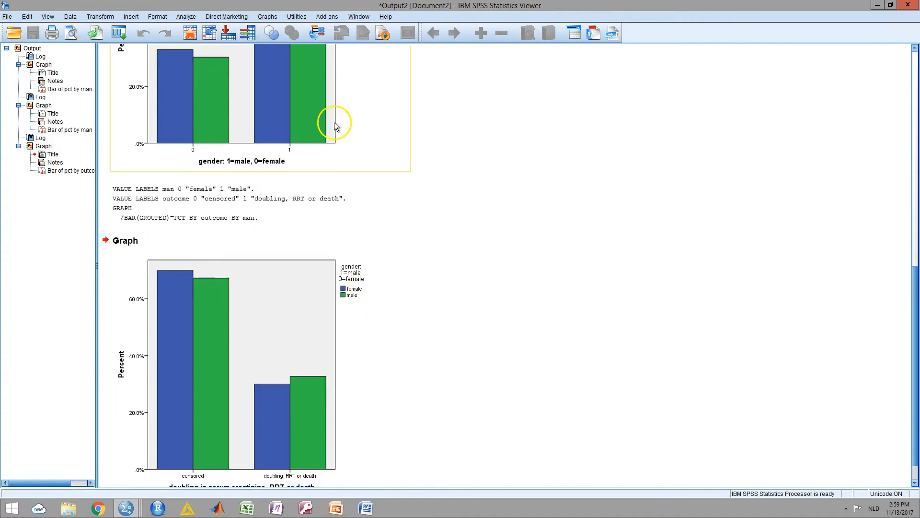
{"action": "left_click", "coordinate": [343, 186]}
{"action": "left_click", "coordinate": [357, 247]}
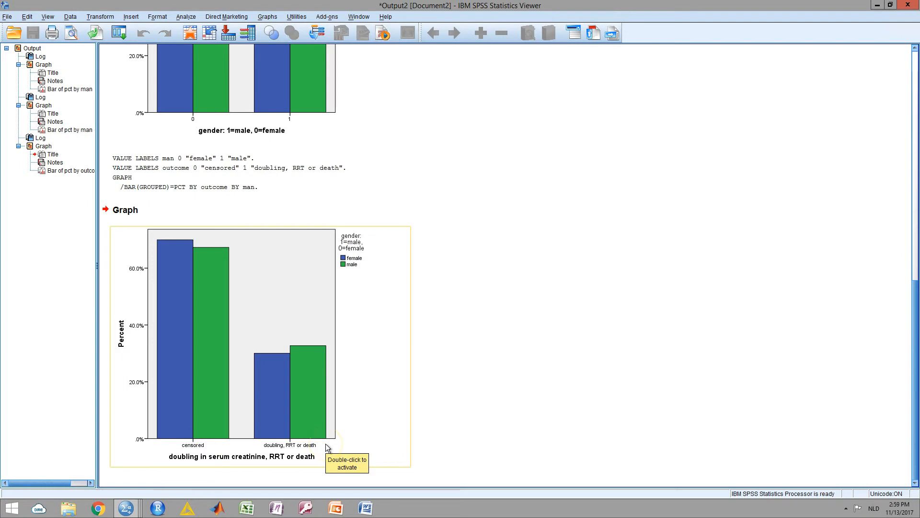
Go back to the univariate.sps syntax, find the CROSSTABS section, and open the Crosstabs procedure from the descriptive statistics
{"action": "left_click", "coordinate": [159, 509]}
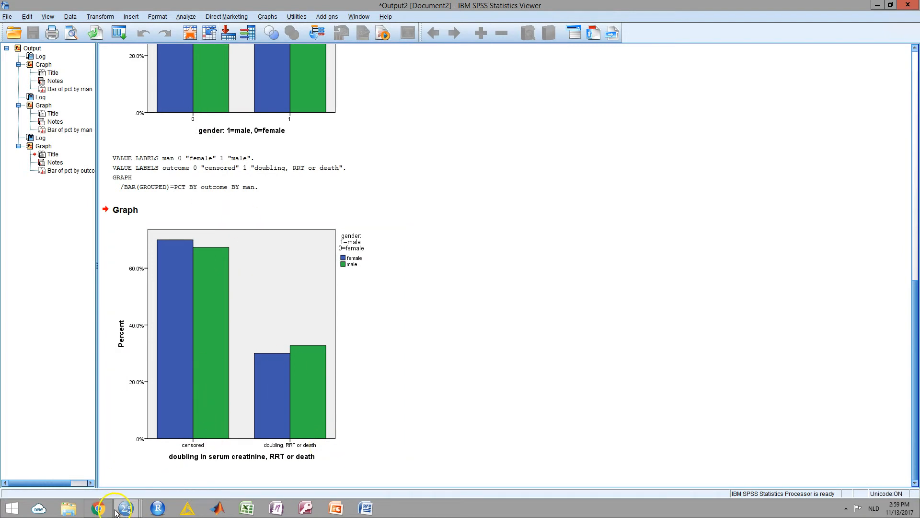
{"action": "left_click", "coordinate": [150, 456]}
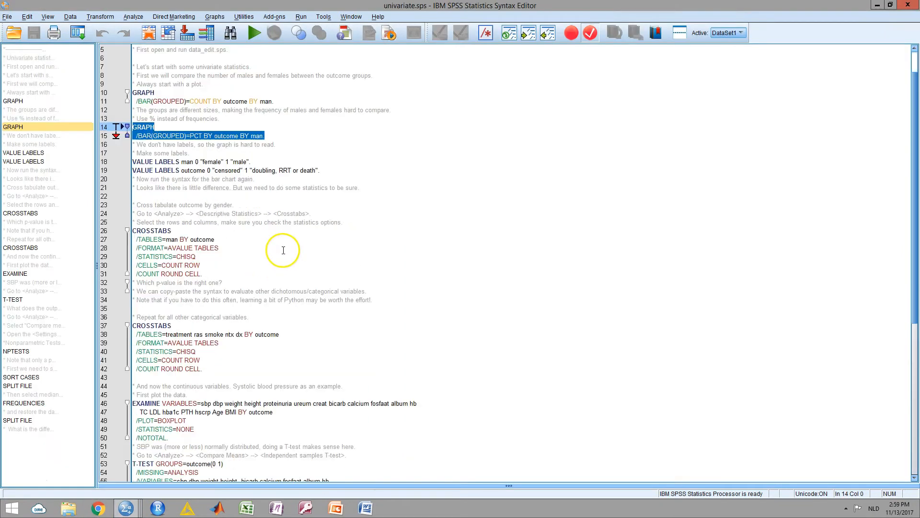
{"action": "scroll", "coordinate": [283, 250], "scroll_direction": "down", "scroll_amount": 2}
{"action": "left_click", "coordinate": [239, 244]}
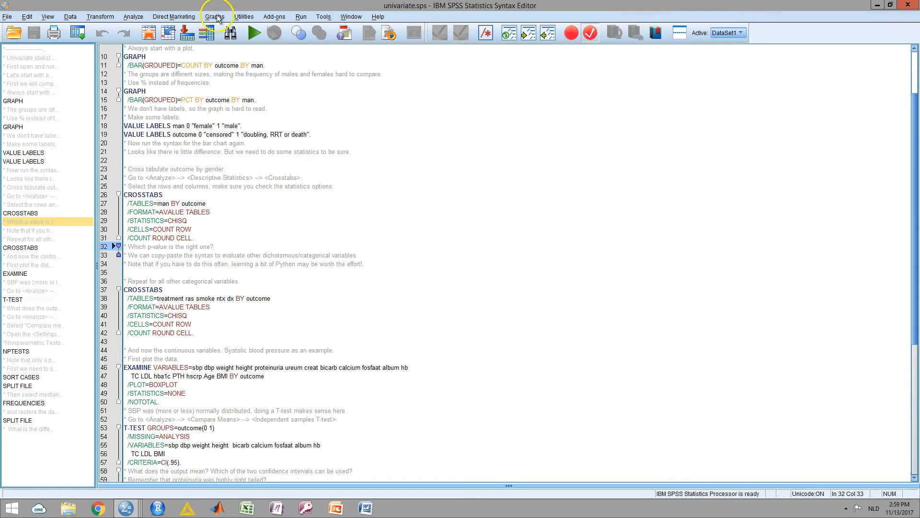
{"action": "left_click", "coordinate": [139, 18]}
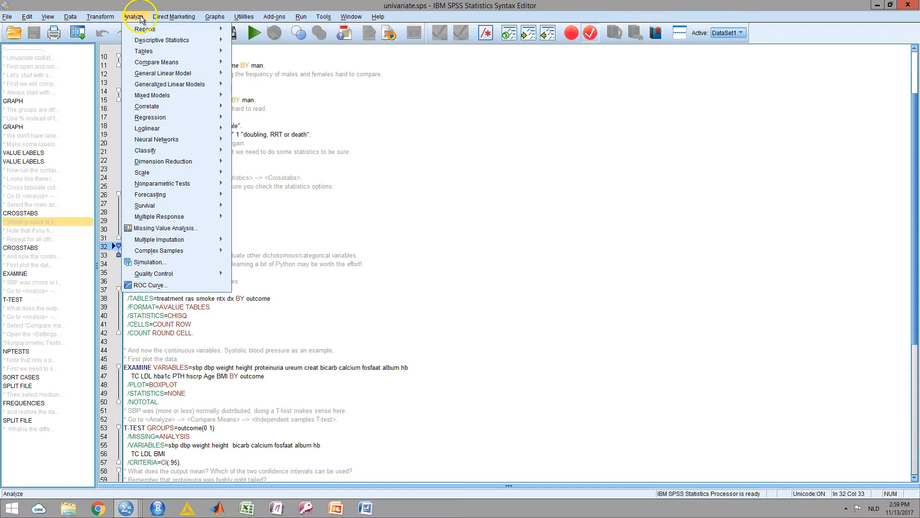
{"action": "mouse_move", "coordinate": [152, 56]}
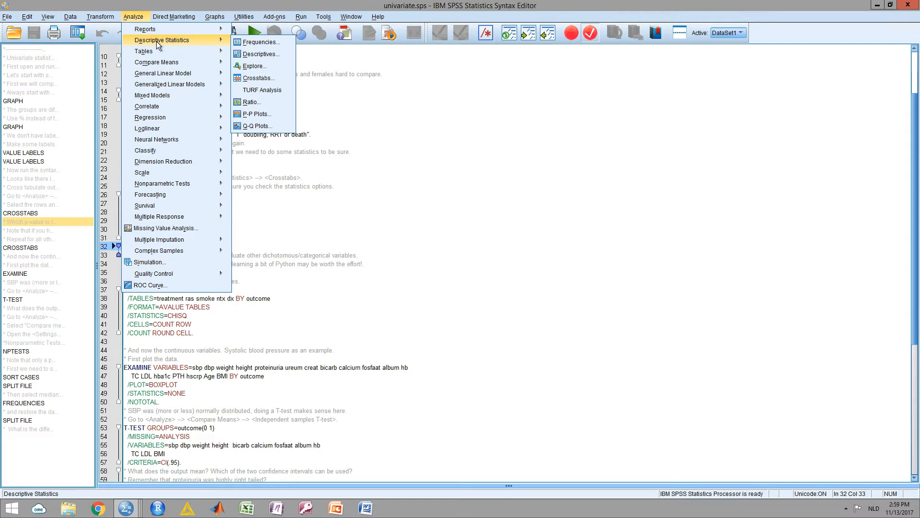
{"action": "left_click", "coordinate": [253, 80]}
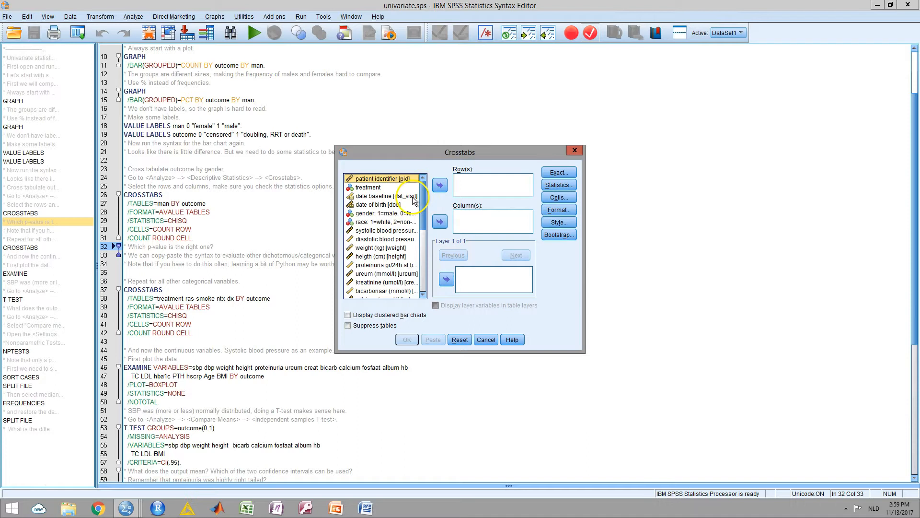
Assign gender to the crosstab rows and the outcome variable (doubling in serum creatinine, RRT or death) to the columns
{"action": "left_click", "coordinate": [402, 213]}
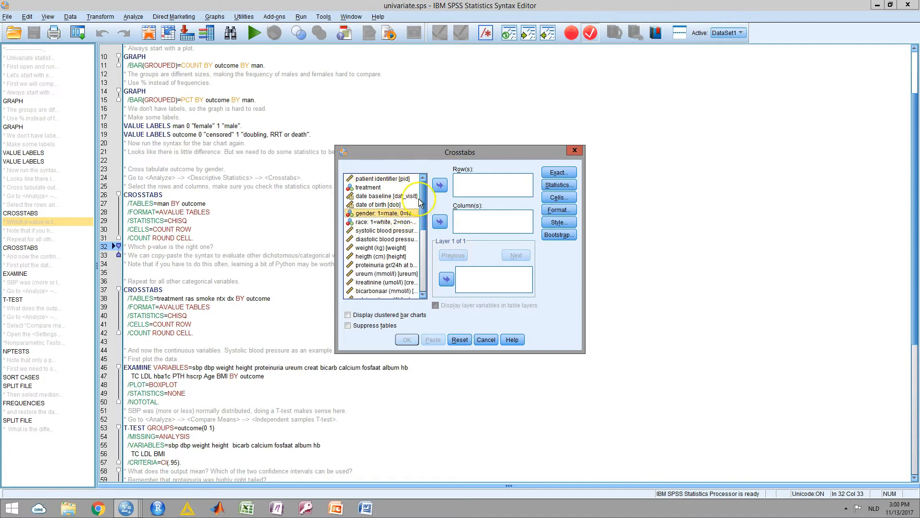
{"action": "left_click", "coordinate": [440, 185]}
{"action": "scroll", "coordinate": [385, 237], "scroll_direction": "down", "scroll_amount": 7}
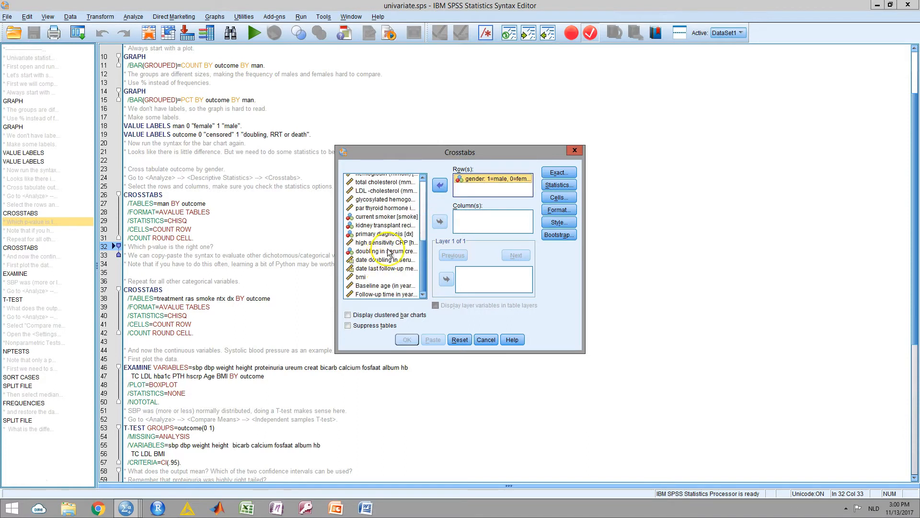
{"action": "left_click", "coordinate": [387, 252]}
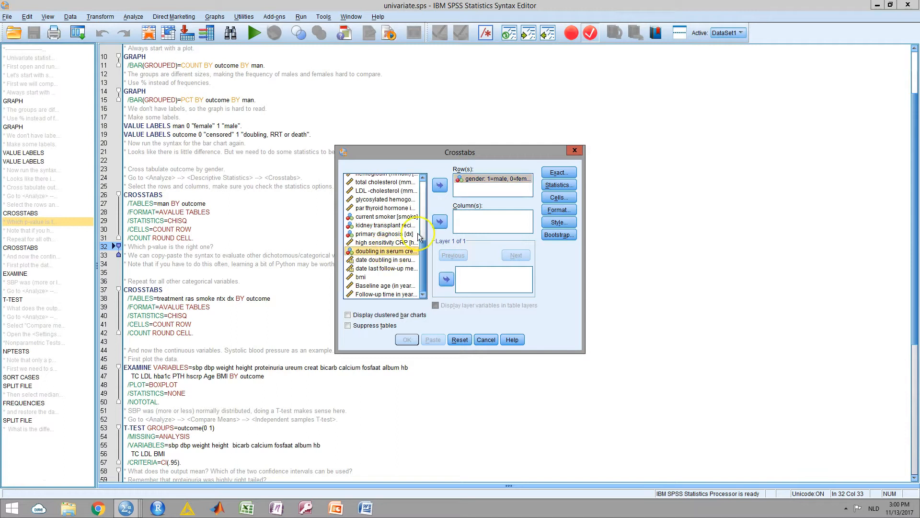
{"action": "left_click", "coordinate": [441, 221]}
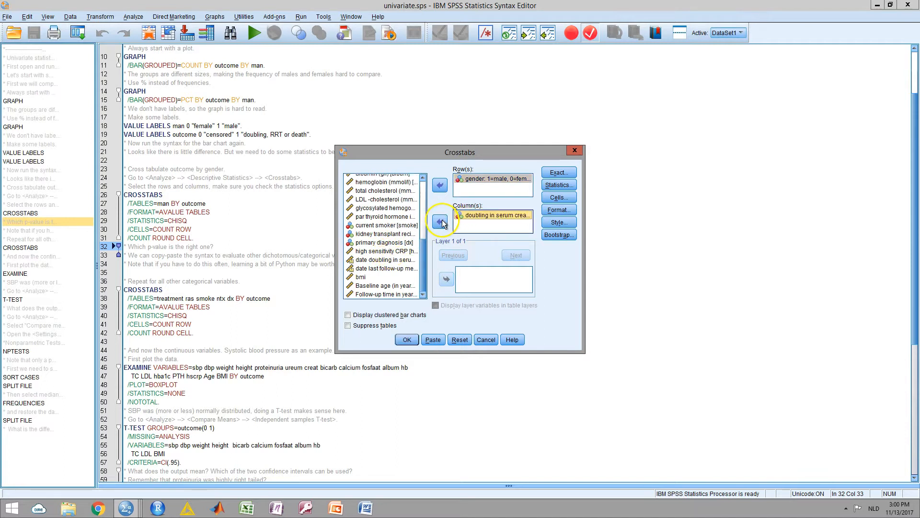
Include the Chi-square test in the crosstab statistics
{"action": "left_click", "coordinate": [558, 184]}
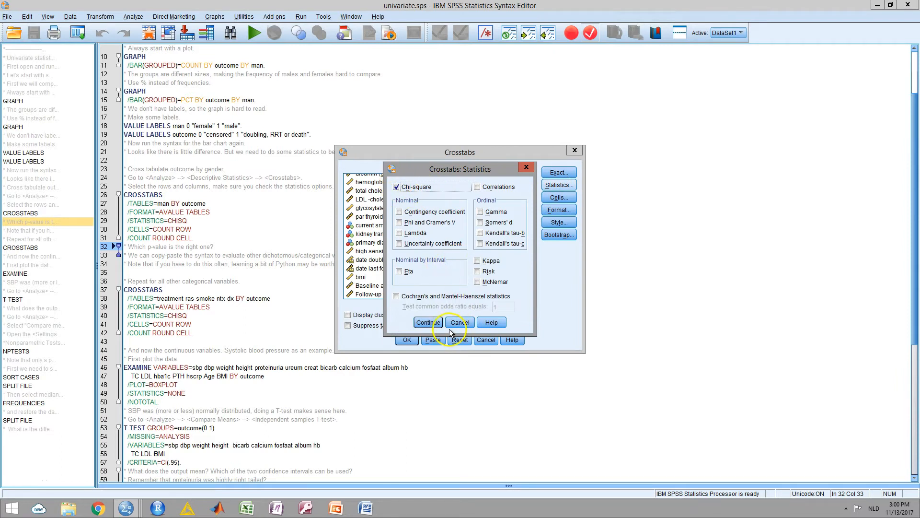
{"action": "left_click", "coordinate": [428, 322]}
{"action": "left_click", "coordinate": [440, 340]}
{"action": "left_click", "coordinate": [486, 280]}
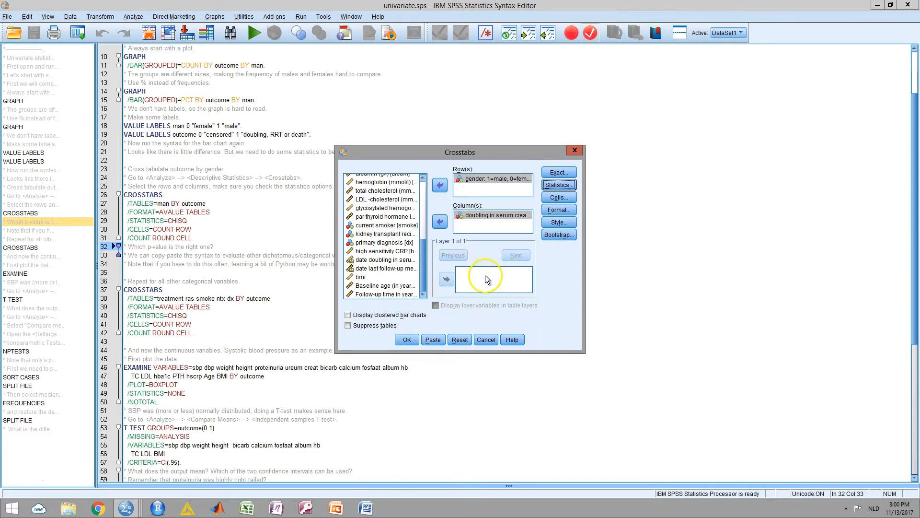
Add row percentages to the observed counts in the crosstab cells and paste the command into the syntax file
{"action": "left_click", "coordinate": [553, 198]}
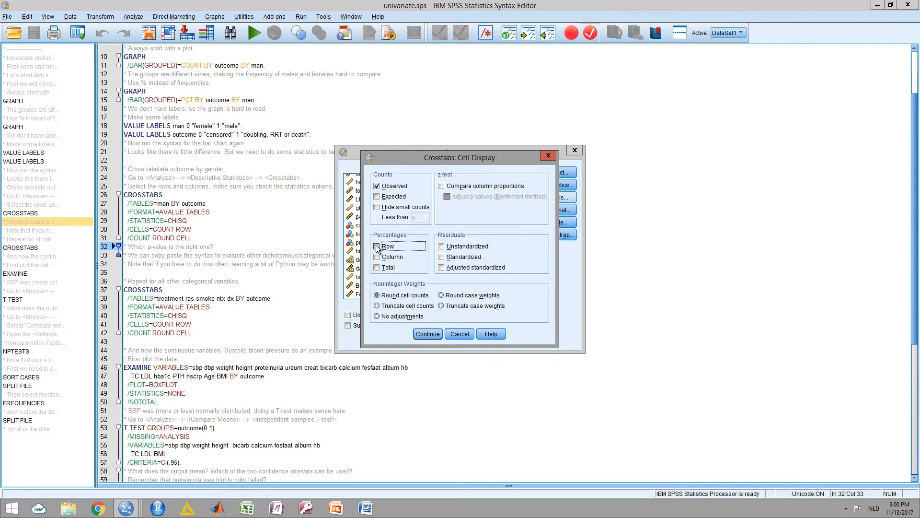
{"action": "left_click", "coordinate": [436, 334]}
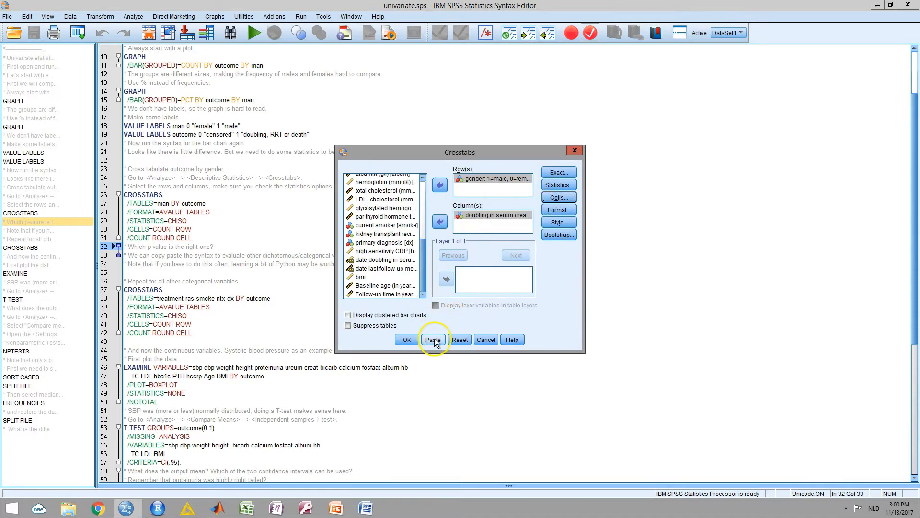
{"action": "left_click", "coordinate": [433, 340]}
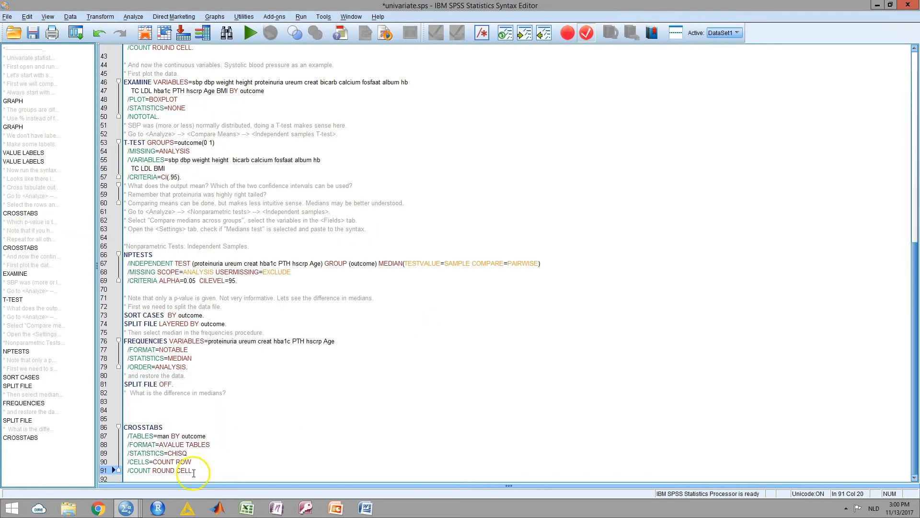
Run the pasted CROSSTABS command for man BY outcome and examine the crosstabulation and chi-square results
{"action": "left_click_drag", "start_coordinate": [204, 470], "coordinate": [120, 426]}
{"action": "left_click", "coordinate": [250, 34]}
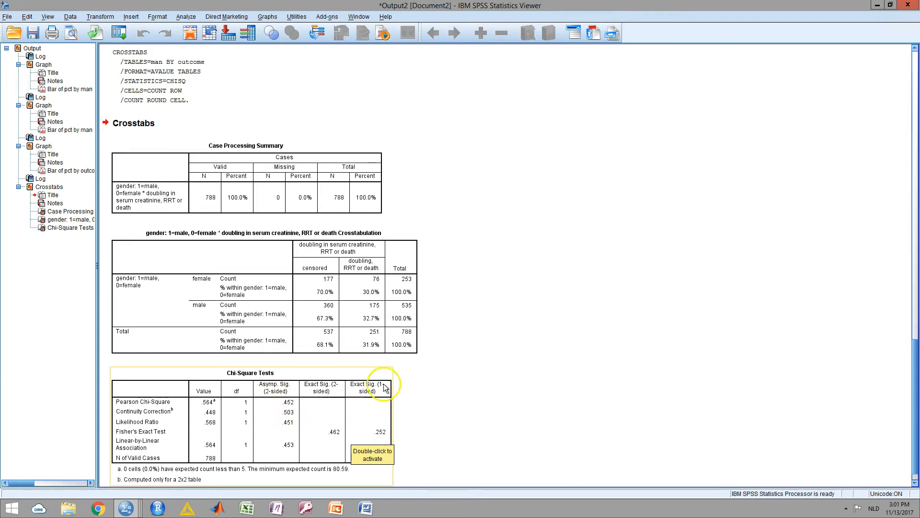
{"action": "left_click", "coordinate": [375, 298]}
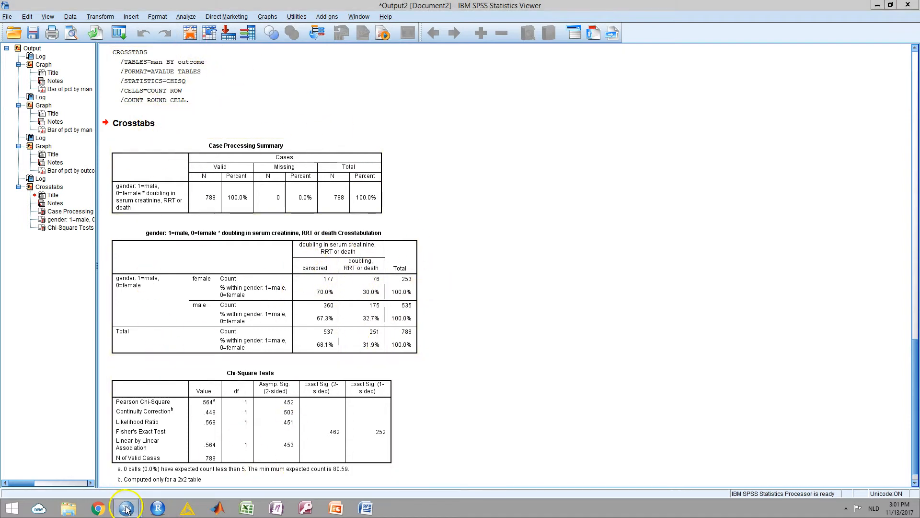
Open Explore from the renal failure data and review the variables assigned as dependents and factor
{"action": "mouse_move", "coordinate": [126, 508]}
{"action": "left_click", "coordinate": [175, 468]}
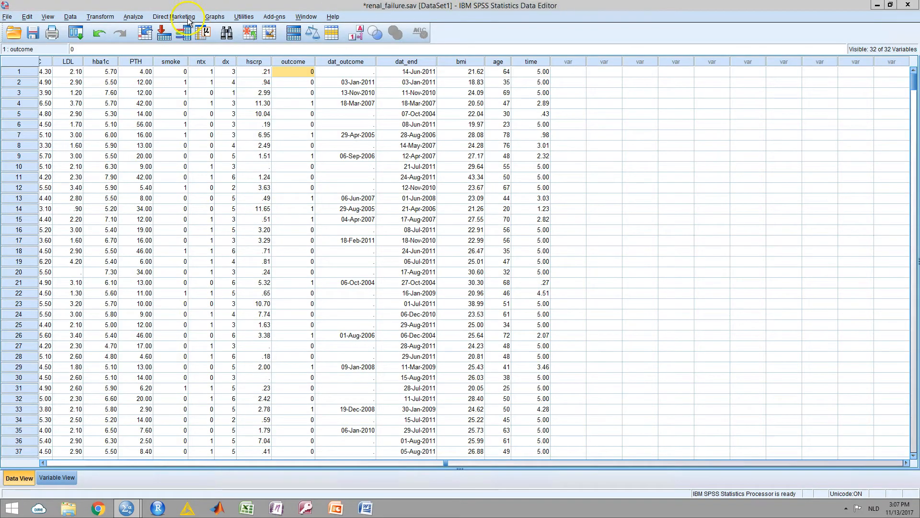
{"action": "left_click", "coordinate": [132, 17]}
{"action": "left_click", "coordinate": [148, 41]}
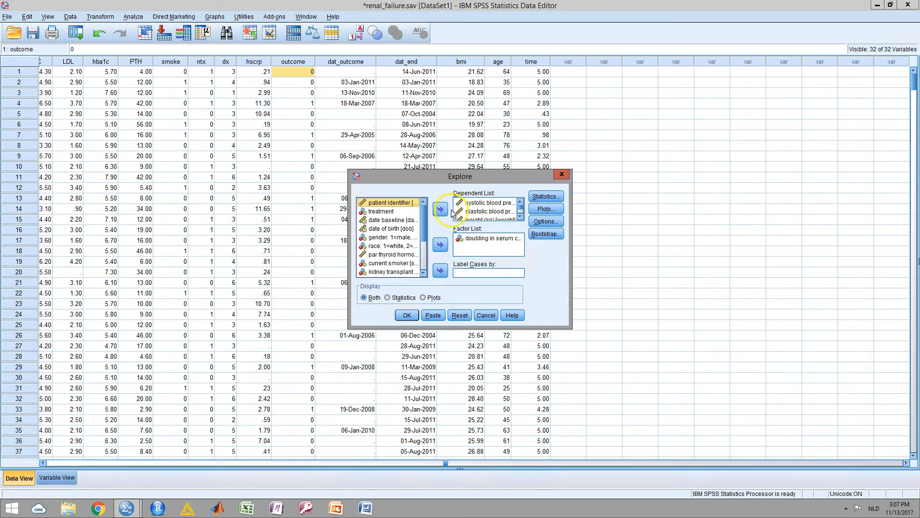
{"action": "scroll", "coordinate": [499, 207], "scroll_direction": "down", "scroll_amount": 2}
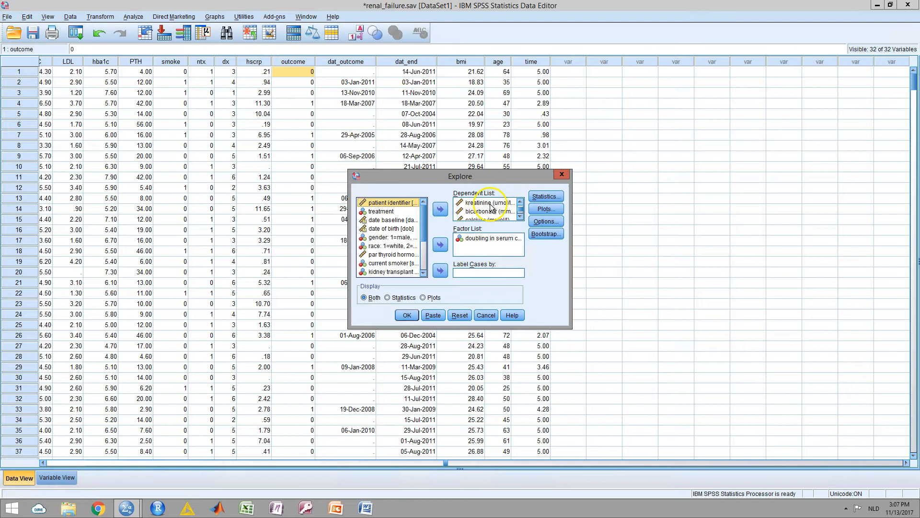
{"action": "scroll", "coordinate": [477, 207], "scroll_direction": "down", "scroll_amount": 1}
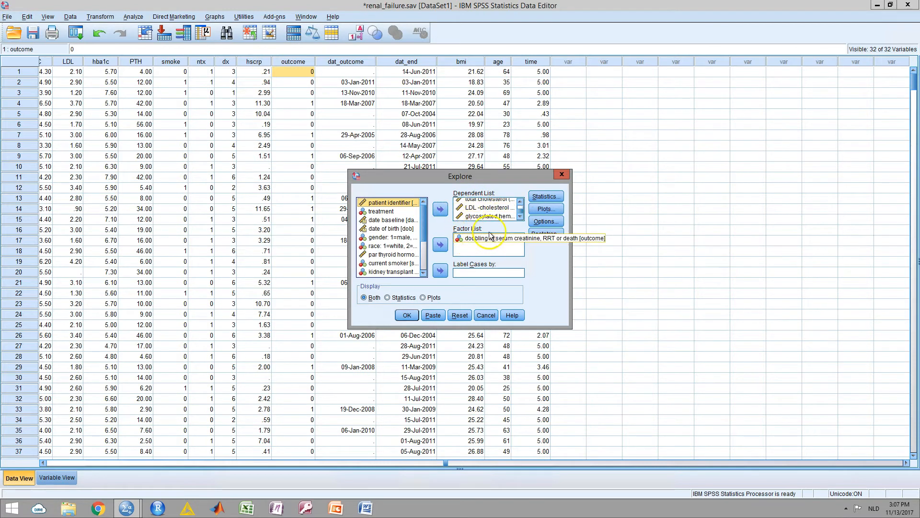
Turn off stem-and-leaf plots in the Explore plot settings, keeping boxplots with factor levels together
{"action": "left_click", "coordinate": [547, 210]}
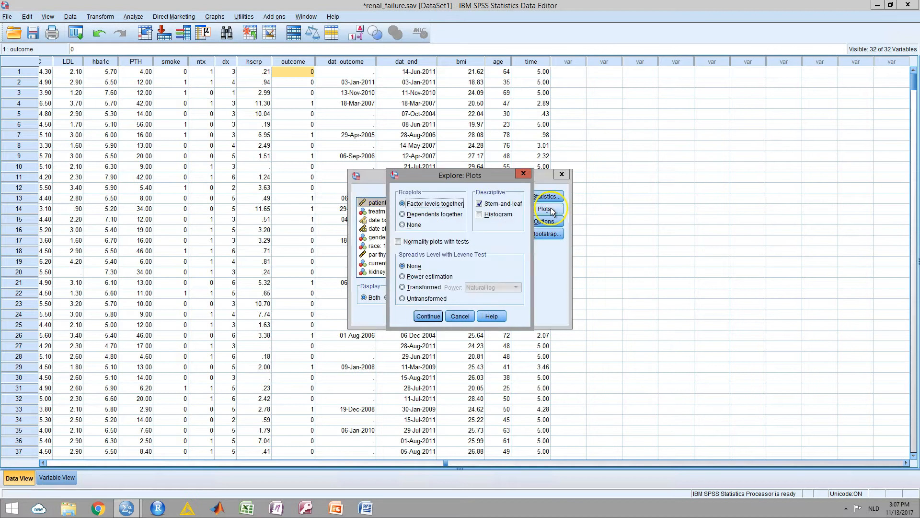
{"action": "left_click", "coordinate": [480, 203]}
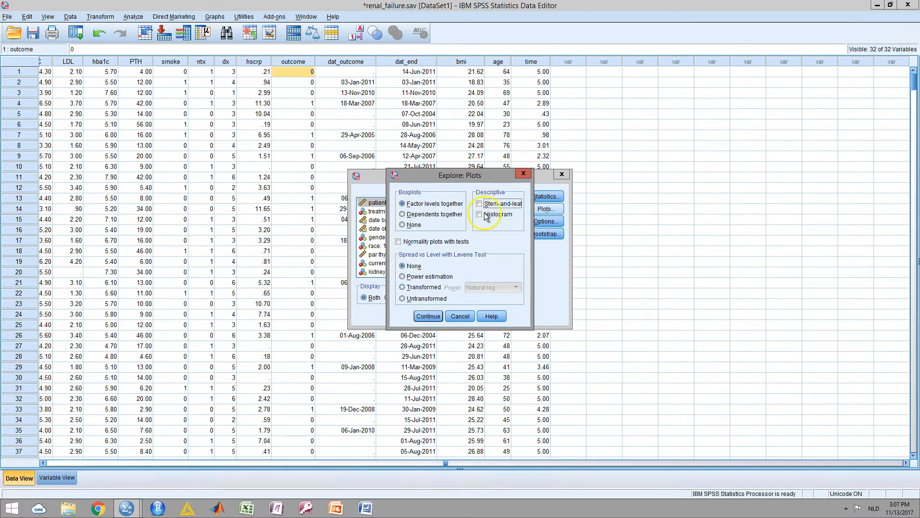
{"action": "left_click", "coordinate": [402, 224]}
{"action": "left_click", "coordinate": [404, 204]}
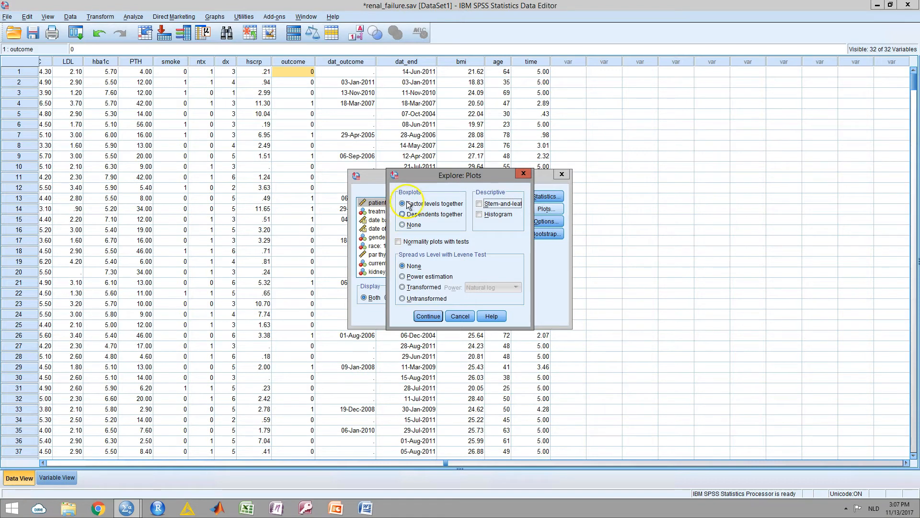
{"action": "left_click", "coordinate": [428, 316]}
Try to deselect all statistics in the Explore statistics settings, testing percentiles and outliers as alternatives to descriptives
{"action": "left_click", "coordinate": [546, 197]}
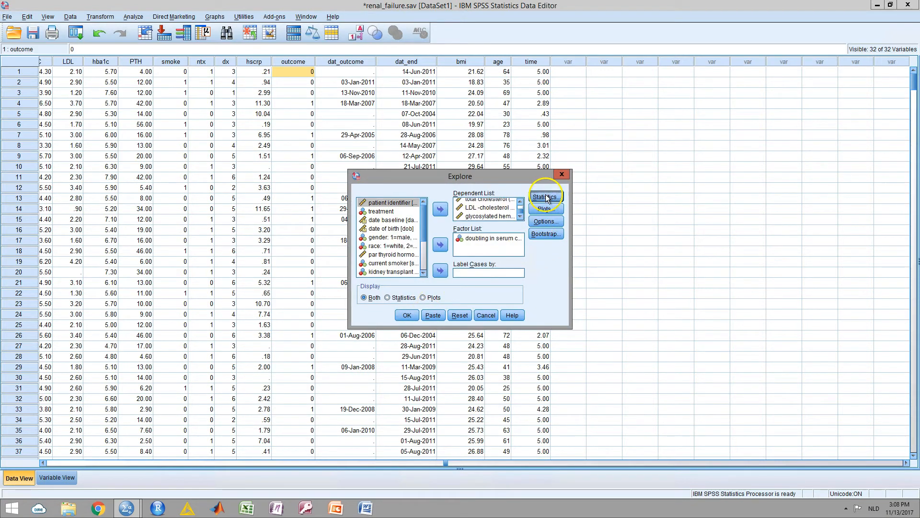
{"action": "left_click", "coordinate": [403, 224]}
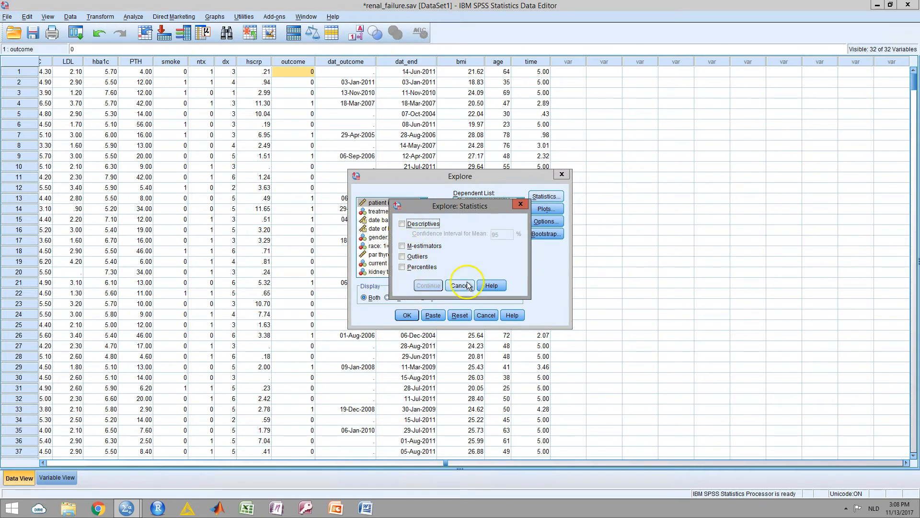
{"action": "left_click", "coordinate": [402, 267]}
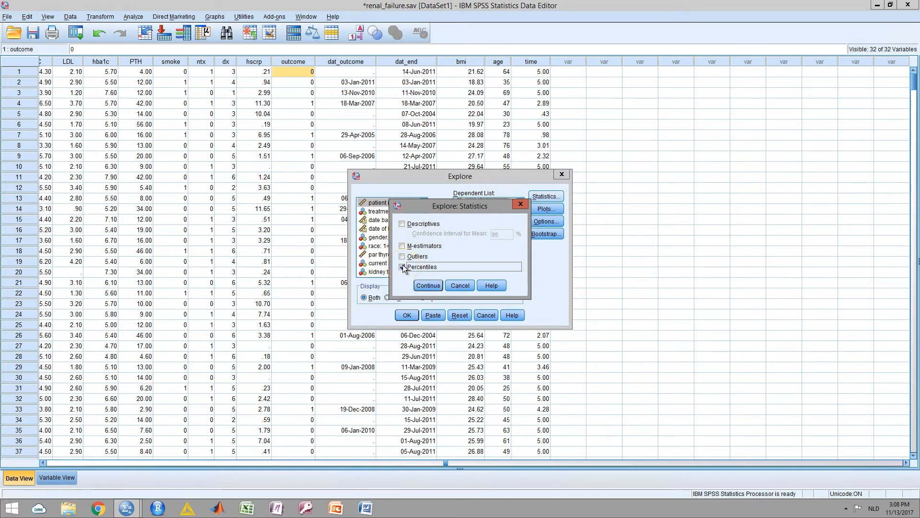
{"action": "left_click", "coordinate": [402, 267]}
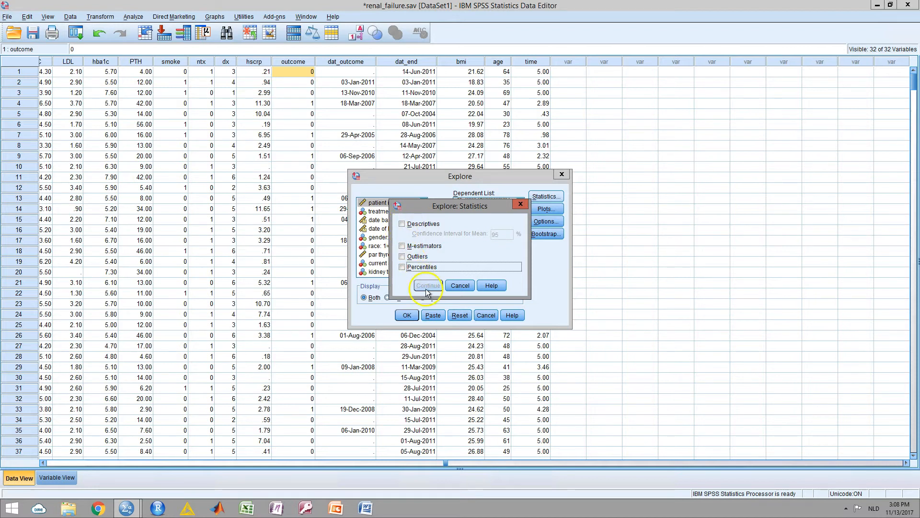
{"action": "left_click", "coordinate": [402, 257]}
{"action": "left_click", "coordinate": [402, 256]}
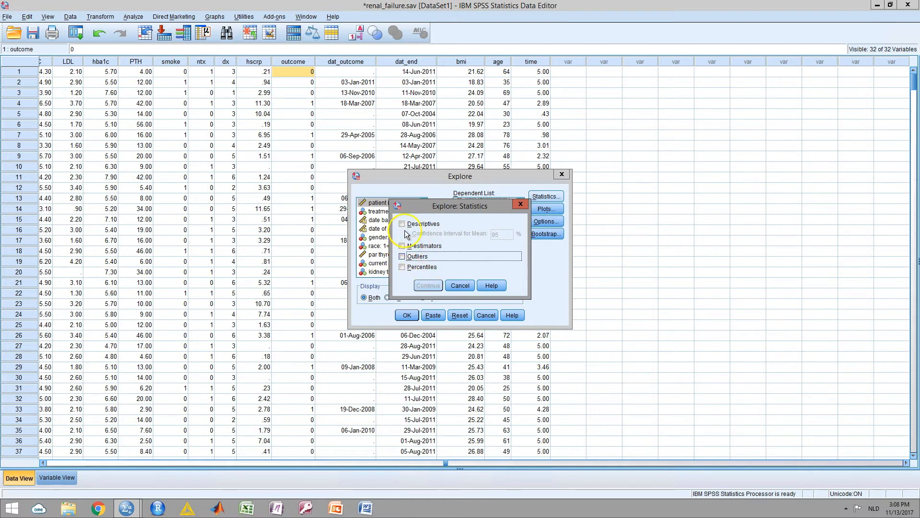
{"action": "left_click", "coordinate": [402, 224]}
{"action": "left_click", "coordinate": [428, 285]}
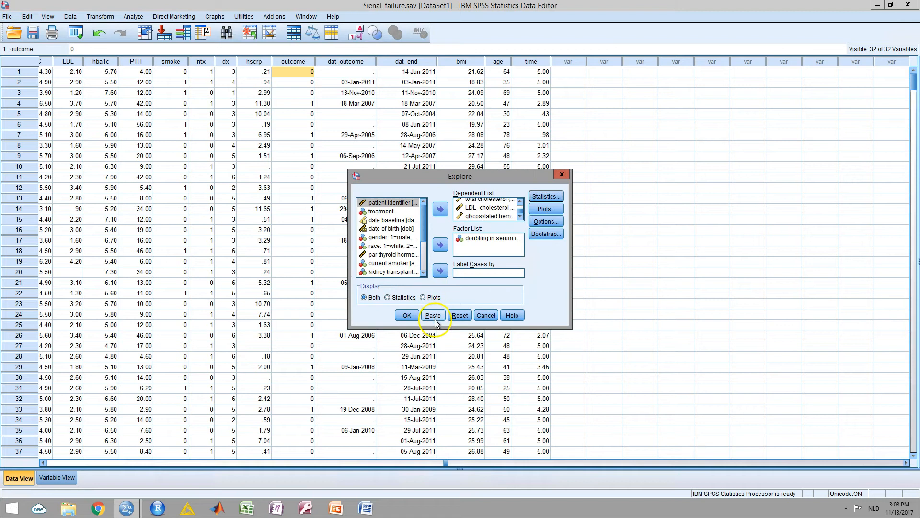
Limit the Explore display to plots only, run the analysis and examine the Case Processing Summary
{"action": "left_click", "coordinate": [423, 297]}
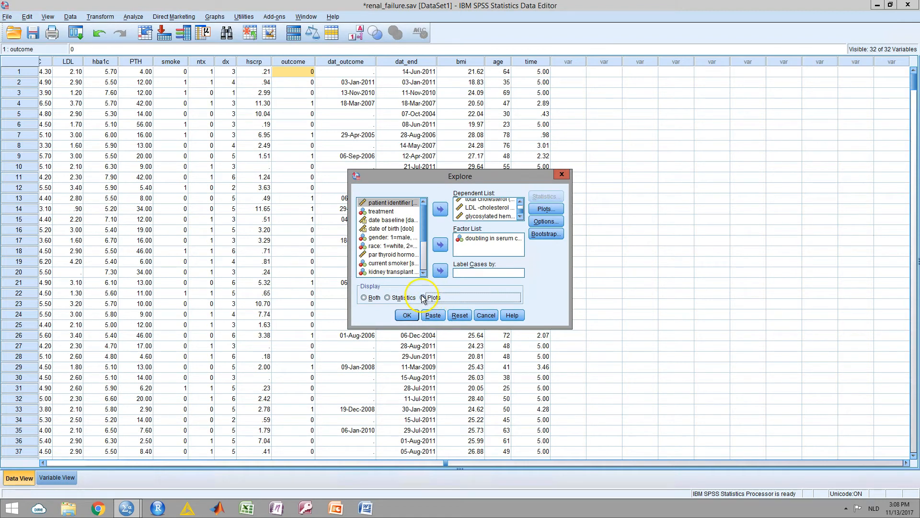
{"action": "left_click", "coordinate": [406, 314]}
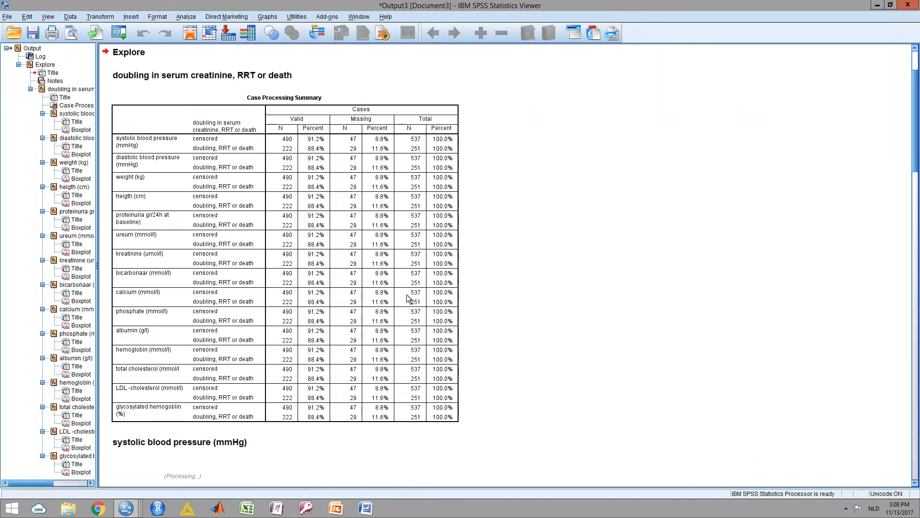
{"action": "left_click", "coordinate": [417, 258]}
{"action": "scroll", "coordinate": [386, 165], "scroll_direction": "down", "scroll_amount": 2}
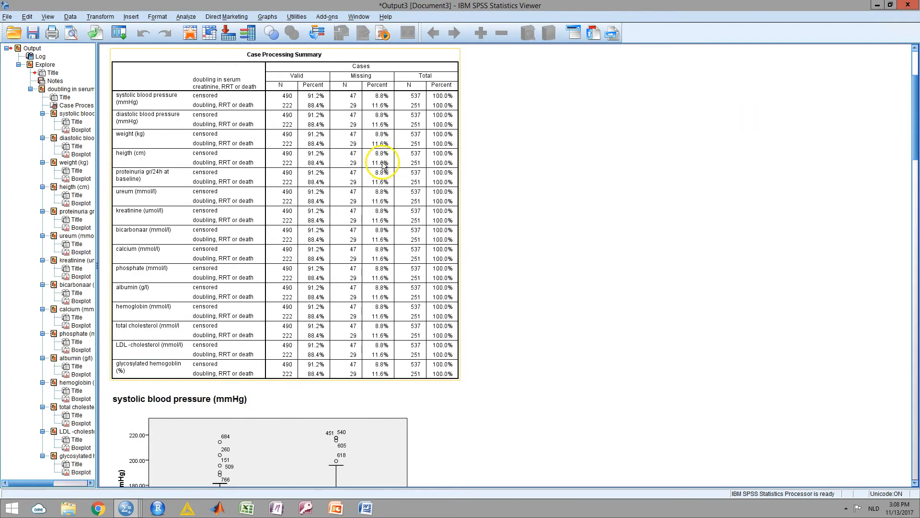
{"action": "scroll", "coordinate": [334, 149], "scroll_direction": "down", "scroll_amount": 6}
Compare the boxplots of systolic and diastolic blood pressure between the censored and doubling, RRT or death groups
{"action": "left_click", "coordinate": [166, 241]}
{"action": "scroll", "coordinate": [435, 307], "scroll_direction": "down", "scroll_amount": 5}
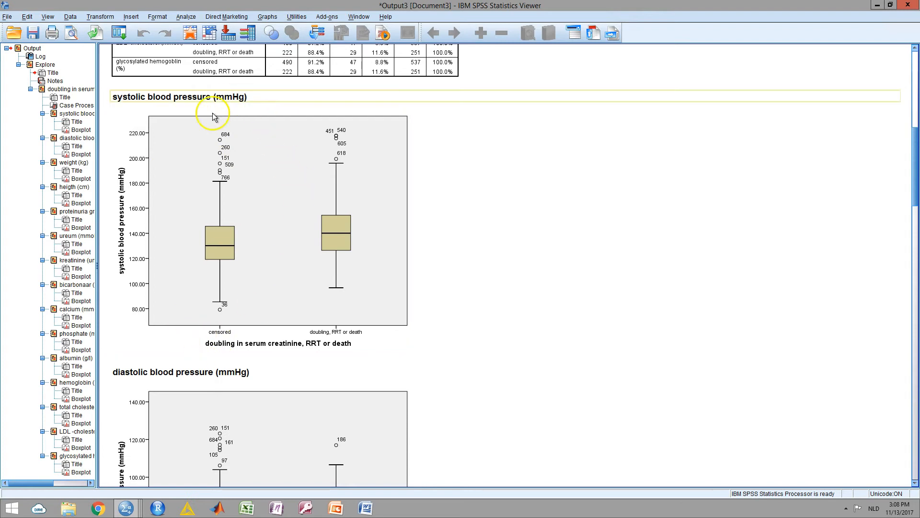
{"action": "left_click", "coordinate": [416, 257]}
{"action": "left_click", "coordinate": [390, 289]}
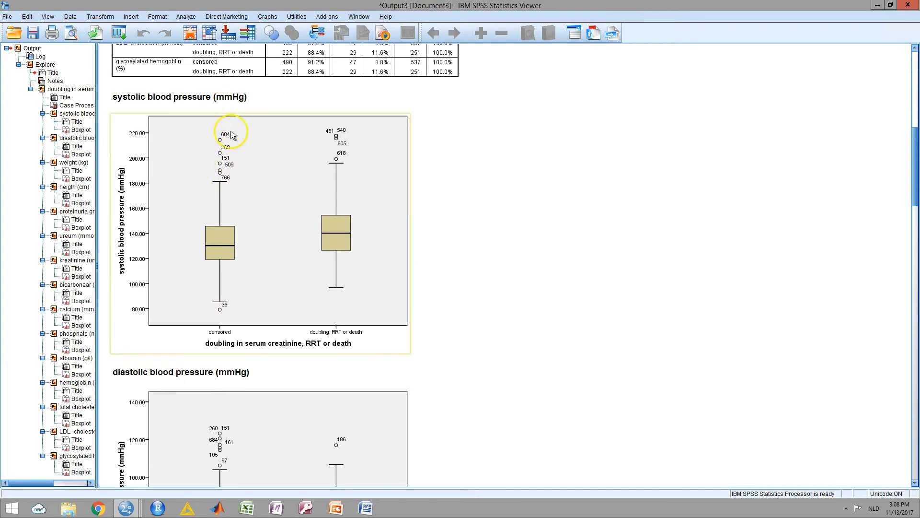
{"action": "scroll", "coordinate": [304, 277], "scroll_direction": "down", "scroll_amount": 3}
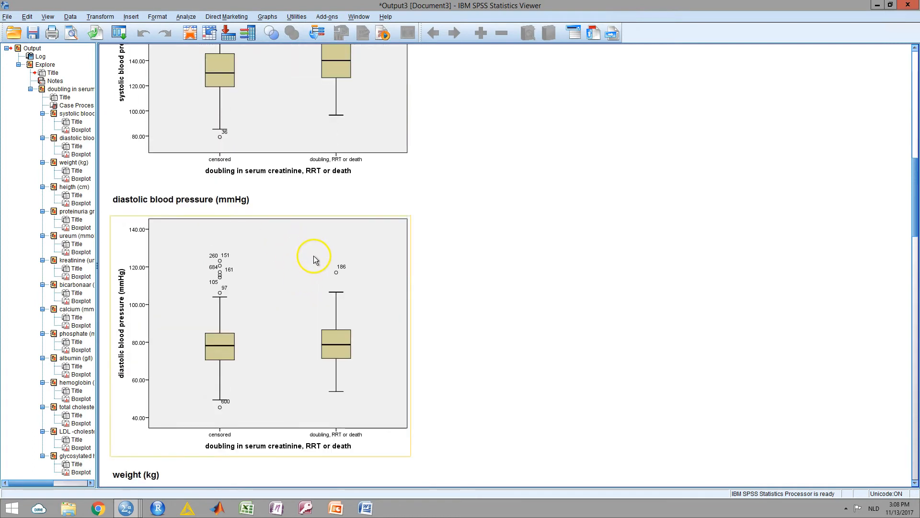
{"action": "scroll", "coordinate": [315, 259], "scroll_direction": "down", "scroll_amount": 1}
{"action": "scroll", "coordinate": [312, 240], "scroll_direction": "up", "scroll_amount": 3}
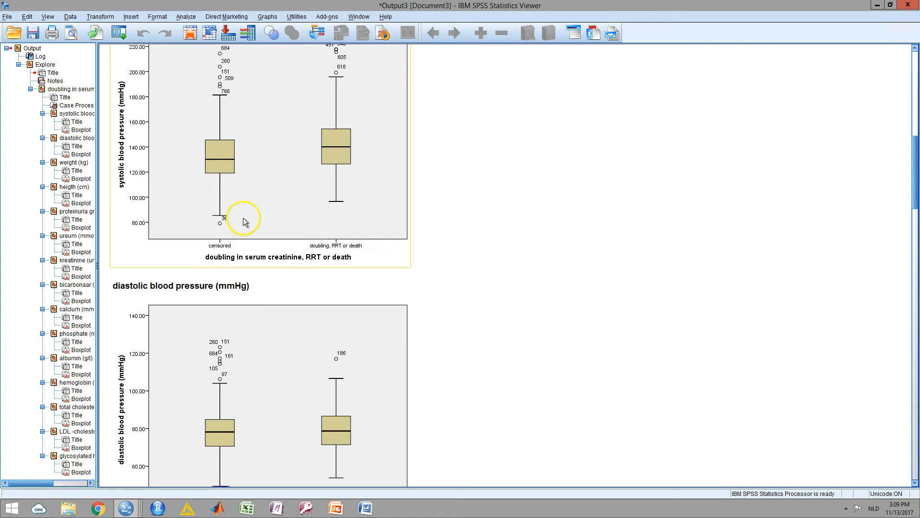
{"action": "scroll", "coordinate": [341, 329], "scroll_direction": "down", "scroll_amount": 9}
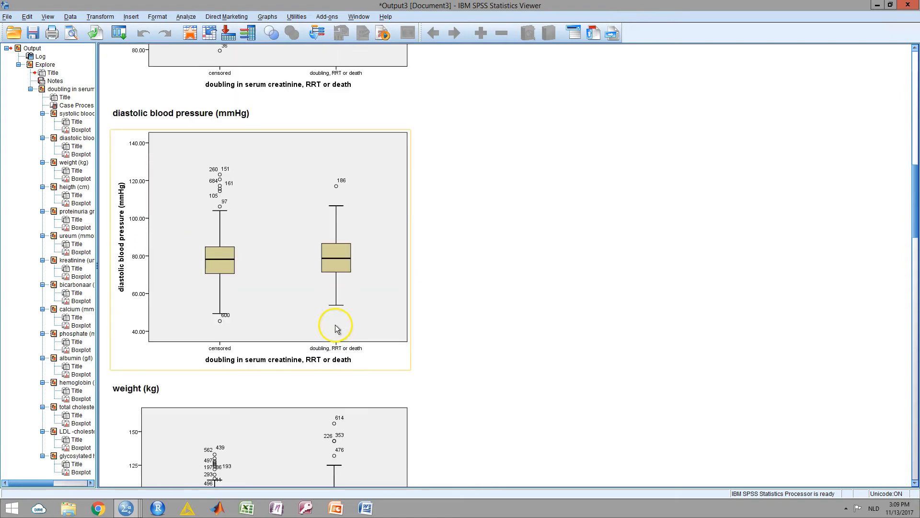
{"action": "scroll", "coordinate": [338, 321], "scroll_direction": "up", "scroll_amount": 1}
Examine the remaining boxplots by outcome group, from weight and proteinuria through to glycosylated hemoglobin
{"action": "scroll", "coordinate": [338, 325], "scroll_direction": "down", "scroll_amount": 10}
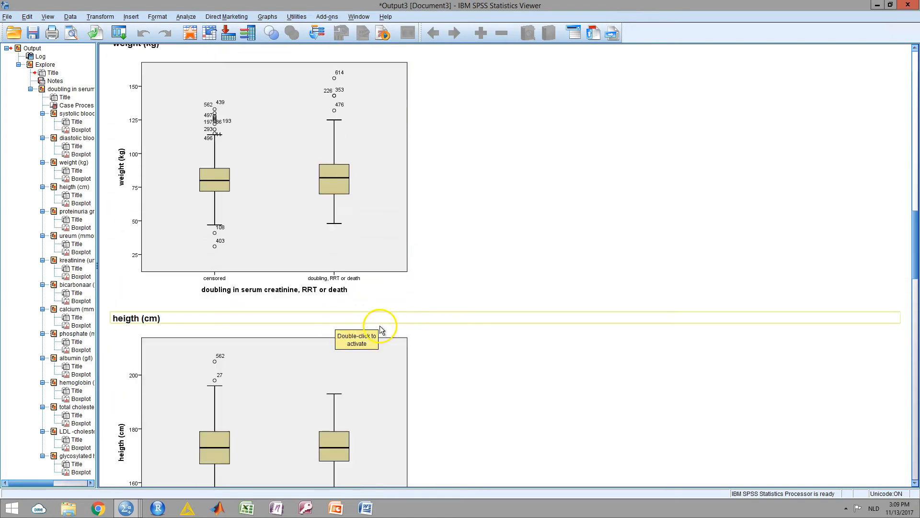
{"action": "scroll", "coordinate": [438, 333], "scroll_direction": "down", "scroll_amount": 10}
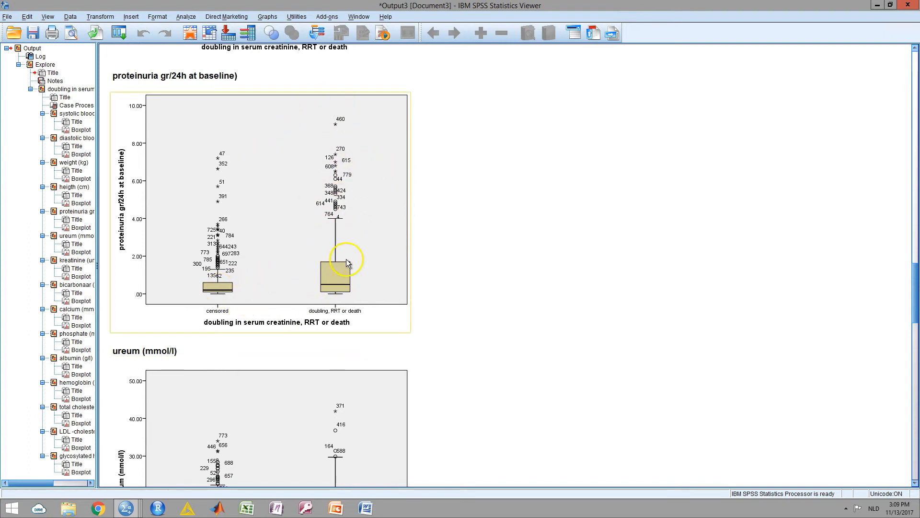
{"action": "scroll", "coordinate": [381, 314], "scroll_direction": "down", "scroll_amount": 6}
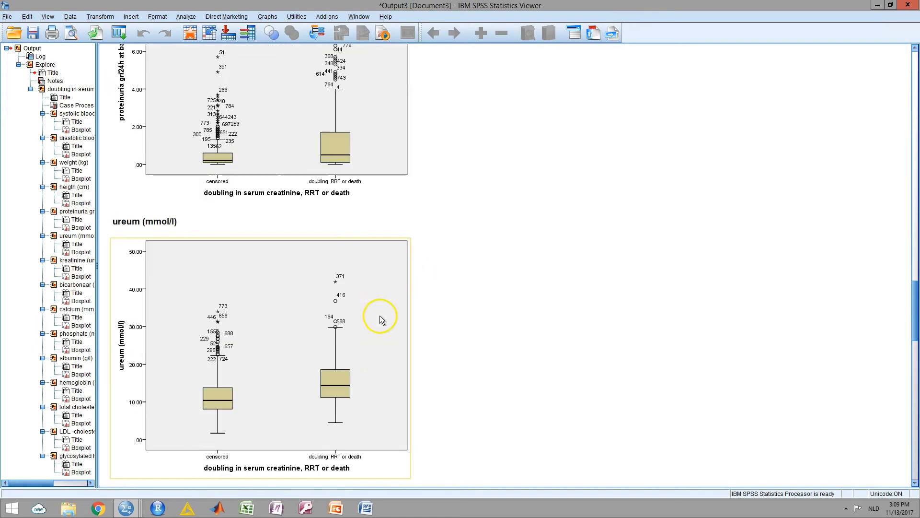
{"action": "scroll", "coordinate": [379, 316], "scroll_direction": "down", "scroll_amount": 11}
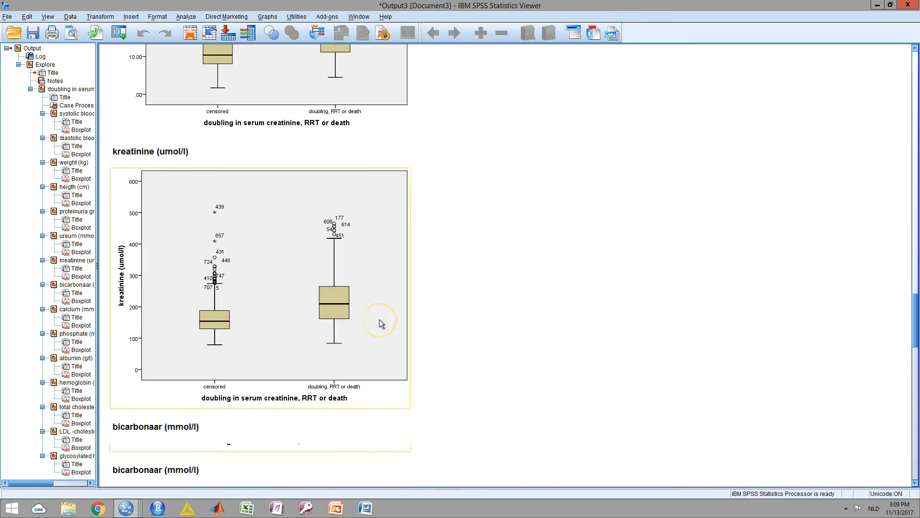
{"action": "scroll", "coordinate": [381, 323], "scroll_direction": "down", "scroll_amount": 11}
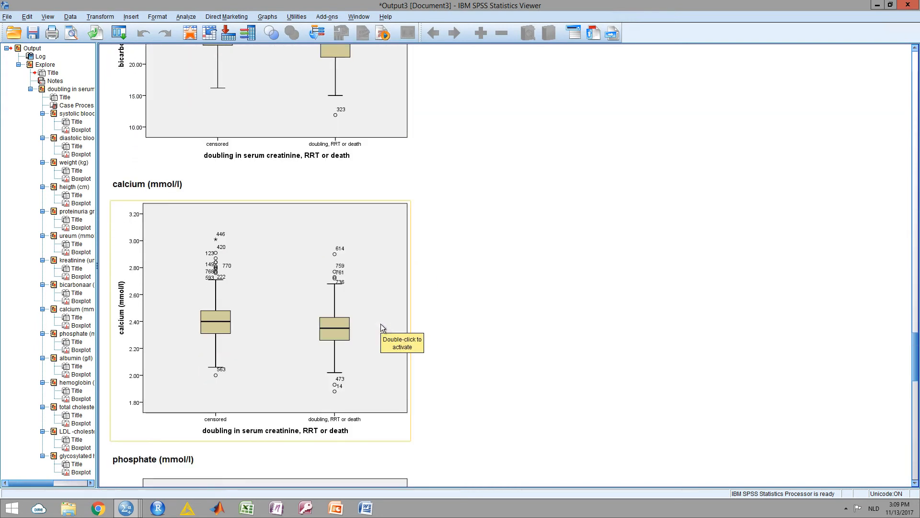
{"action": "scroll", "coordinate": [381, 329], "scroll_direction": "down", "scroll_amount": 11}
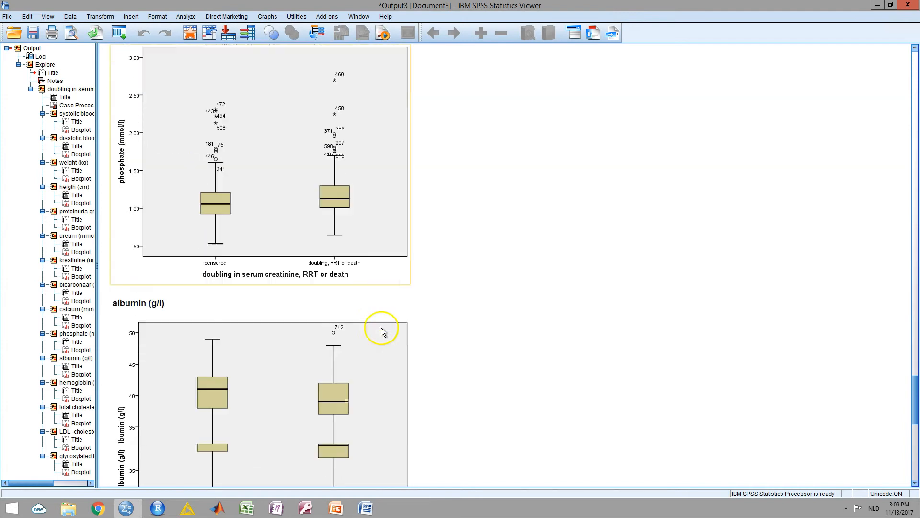
{"action": "scroll", "coordinate": [435, 338], "scroll_direction": "down", "scroll_amount": 6}
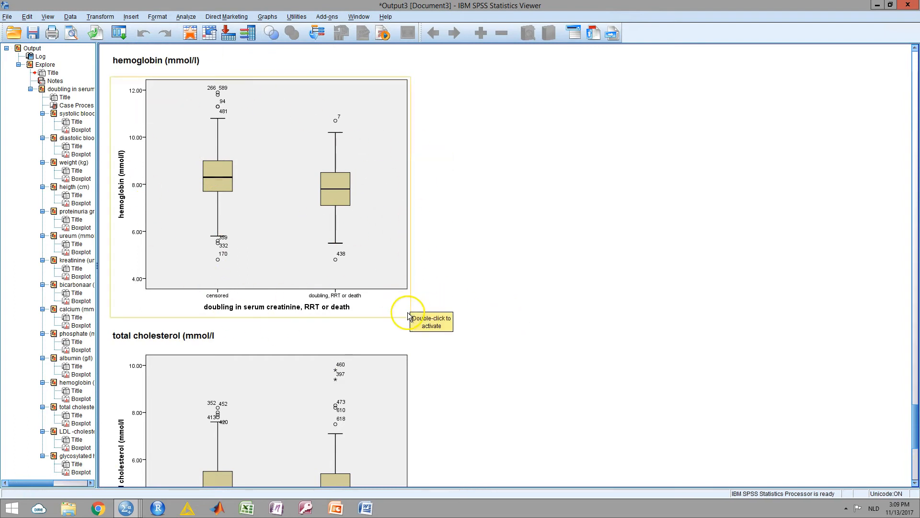
{"action": "scroll", "coordinate": [433, 321], "scroll_direction": "down", "scroll_amount": 4}
{"action": "scroll", "coordinate": [492, 325], "scroll_direction": "down", "scroll_amount": 11}
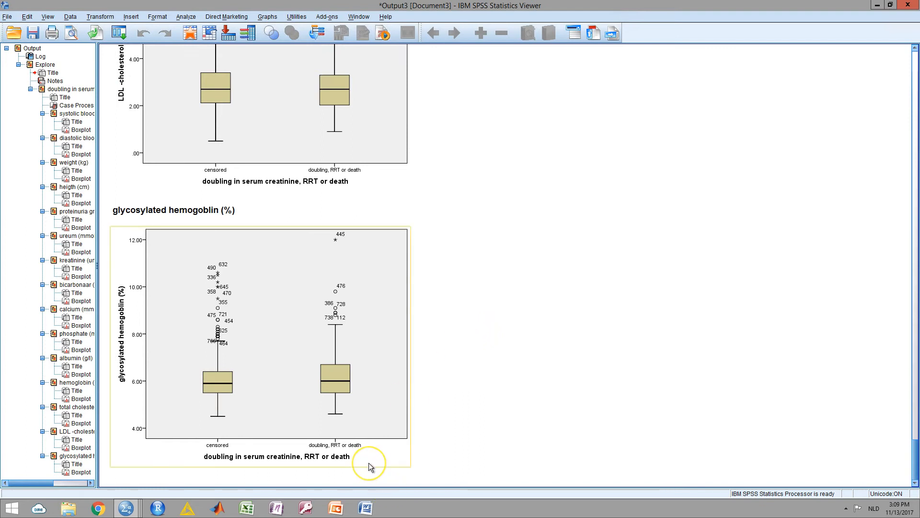
{"action": "left_click", "coordinate": [253, 484]}
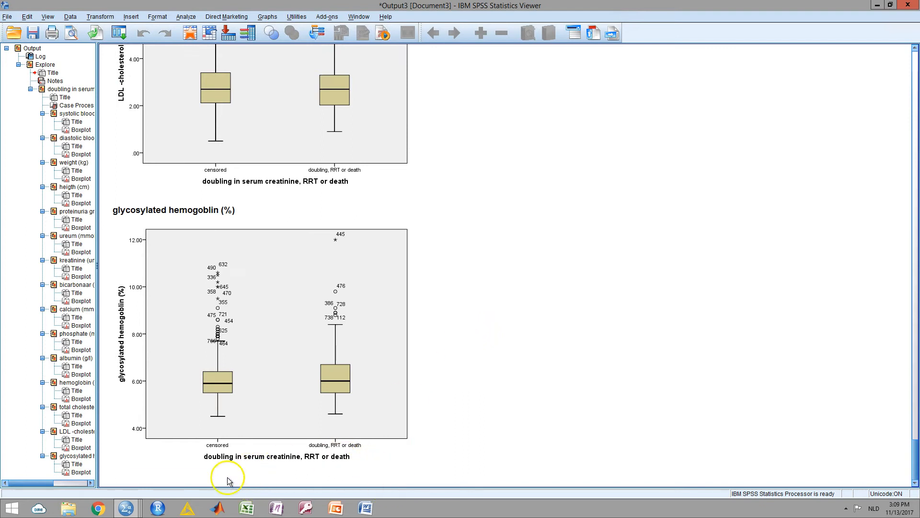
Start an independent-samples t-test from the univariate syntax file, with doubling in serum creatinine, RRT or death as the grouping variable
{"action": "mouse_move", "coordinate": [126, 507]}
{"action": "left_click", "coordinate": [169, 436]}
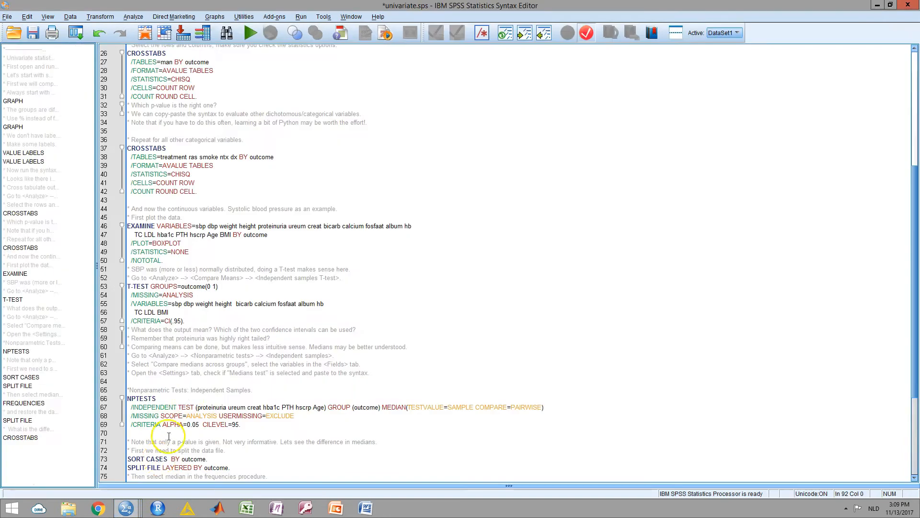
{"action": "scroll", "coordinate": [214, 268], "scroll_direction": "down", "scroll_amount": 1}
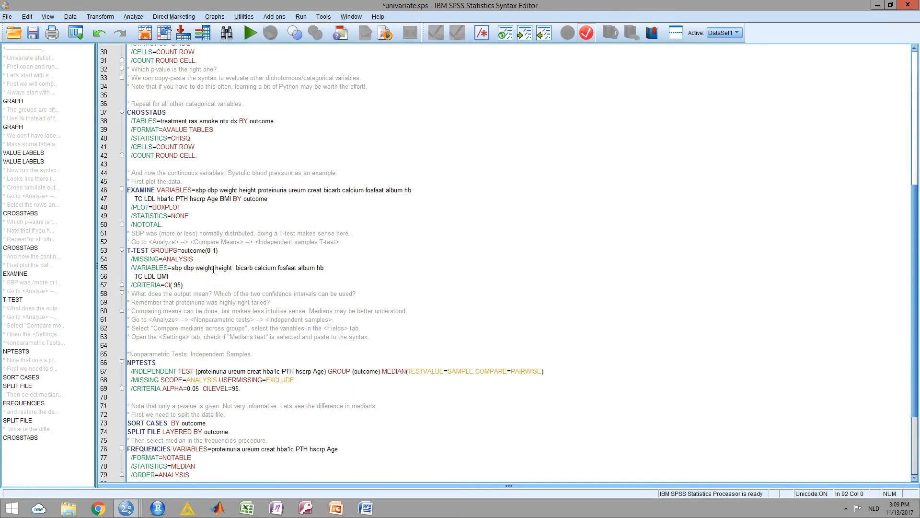
{"action": "left_click", "coordinate": [130, 16]}
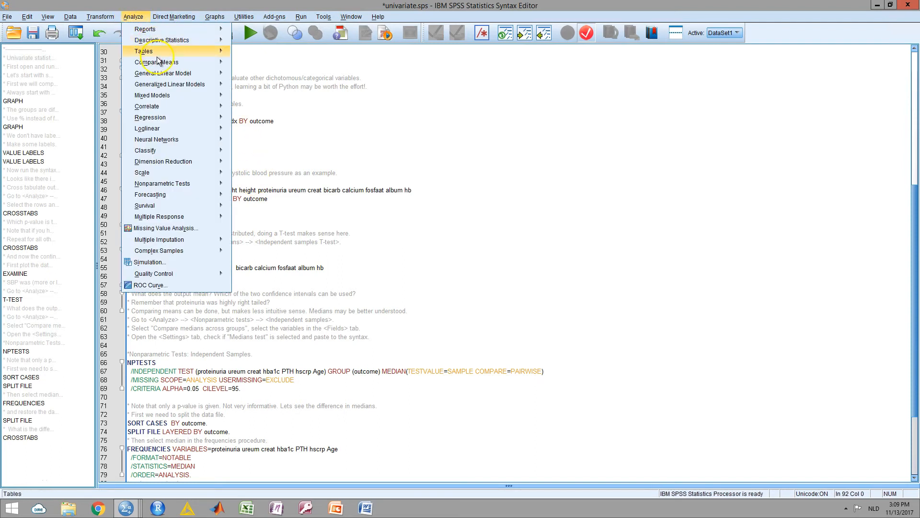
{"action": "mouse_move", "coordinate": [158, 61]}
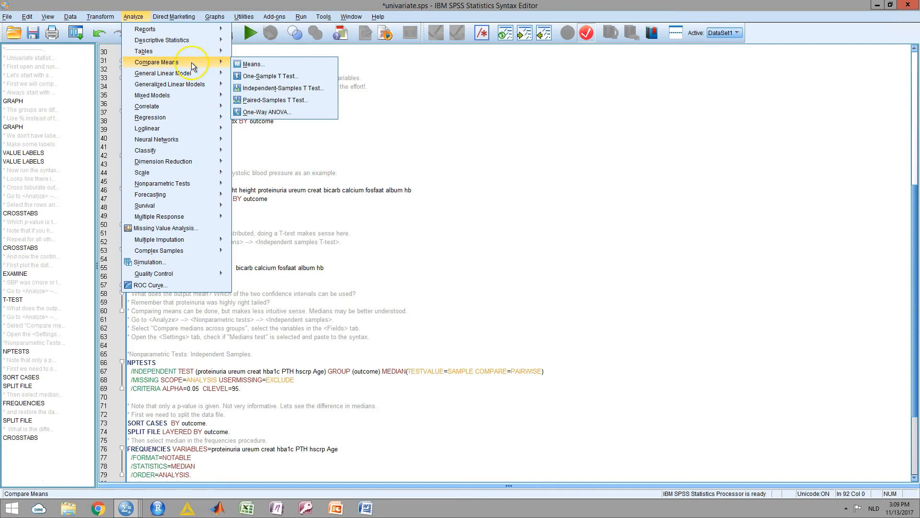
{"action": "left_click", "coordinate": [263, 90]}
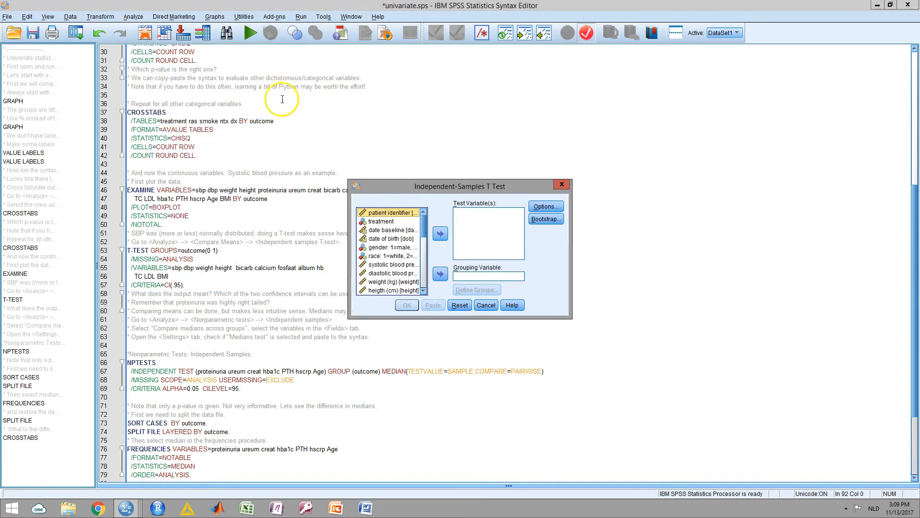
{"action": "scroll", "coordinate": [424, 228], "scroll_direction": "down", "scroll_amount": 3}
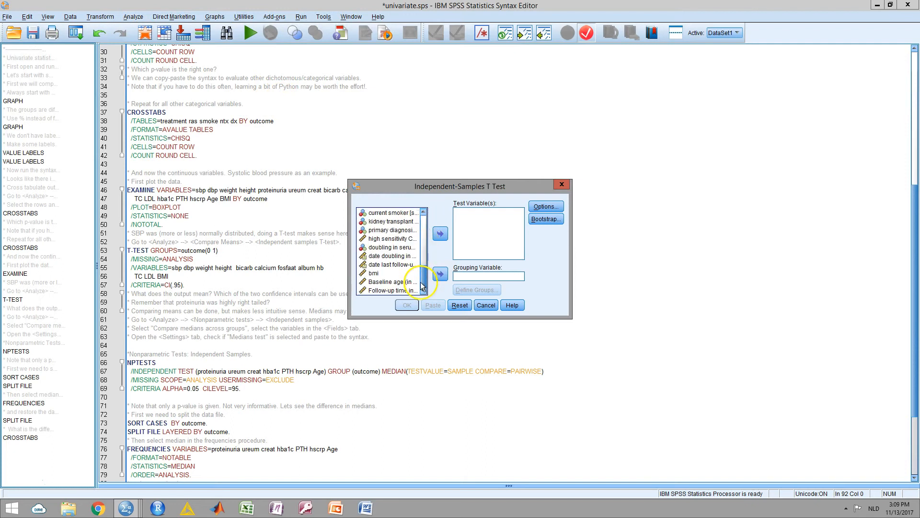
{"action": "left_click", "coordinate": [390, 247]}
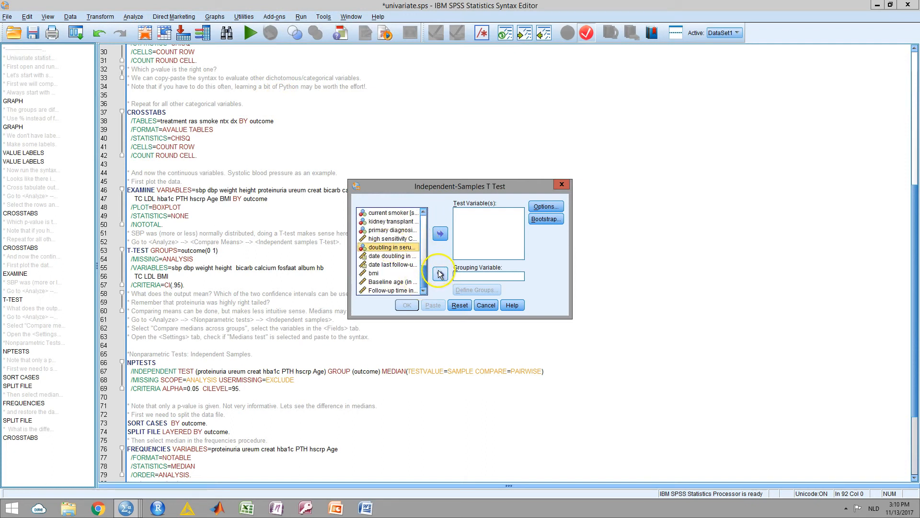
{"action": "left_click", "coordinate": [440, 275]}
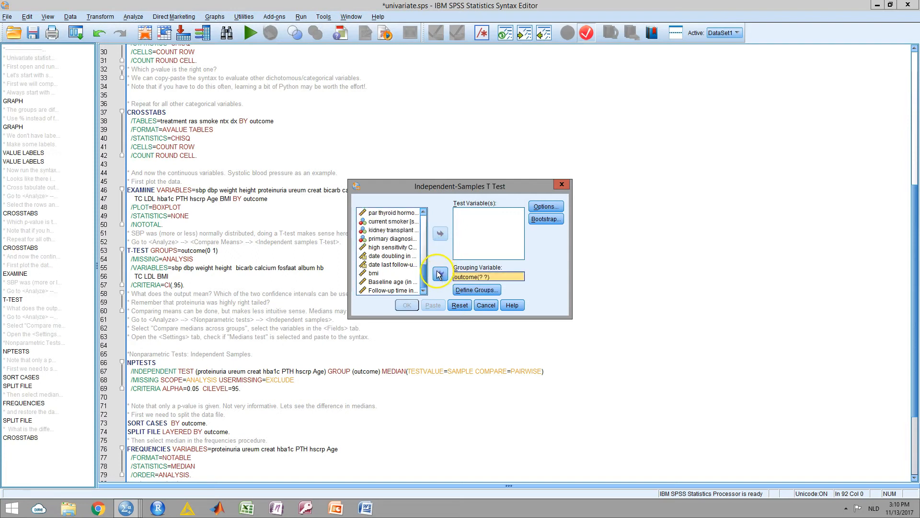
Define the t-test groups by specified values, with group 1 as 1 and group 2 as 0
{"action": "left_click", "coordinate": [487, 290]}
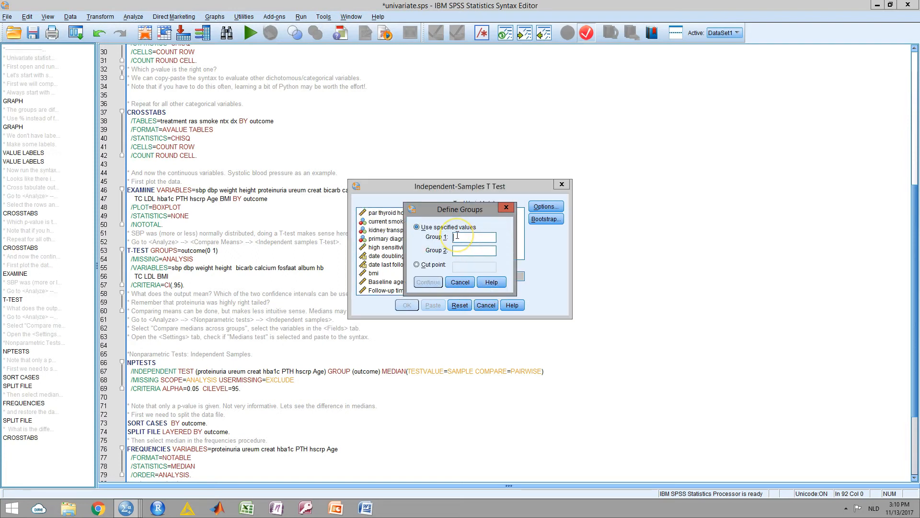
{"action": "type", "text": "1"}
{"action": "left_click", "coordinate": [465, 249]}
{"action": "left_click", "coordinate": [442, 283]}
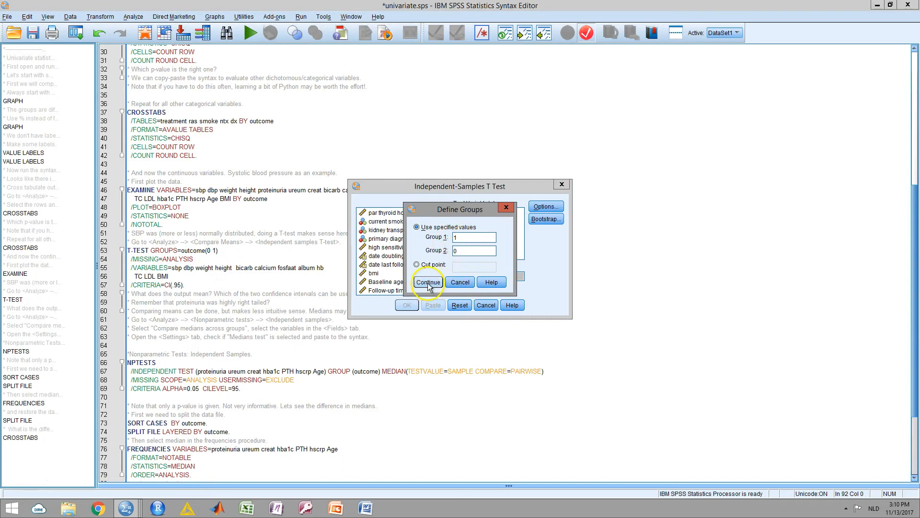
Add all variables from systolic blood pressure through glycosylated hemoglobin as test variables
{"action": "left_click_drag", "start_coordinate": [423, 273], "coordinate": [424, 223]}
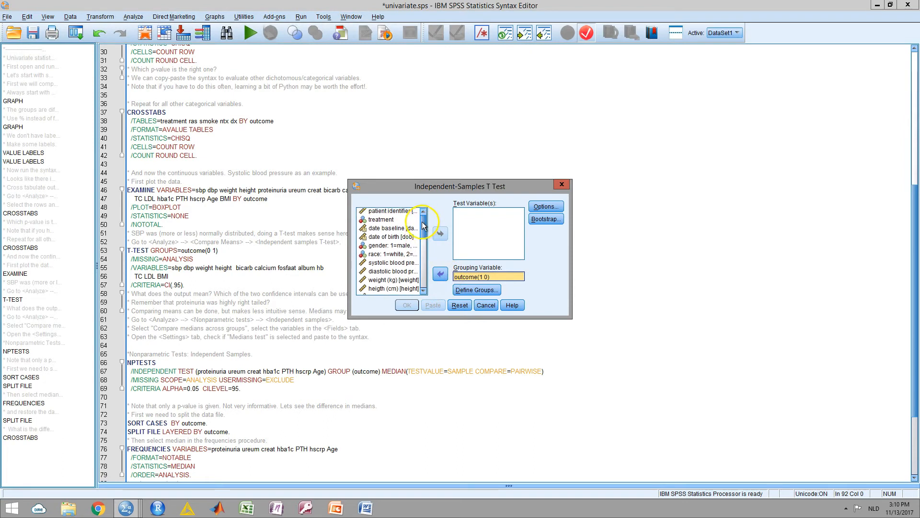
{"action": "left_click", "coordinate": [393, 270]}
{"action": "scroll", "coordinate": [393, 272], "scroll_direction": "down", "scroll_amount": 3}
{"action": "scroll", "coordinate": [393, 276], "scroll_direction": "down", "scroll_amount": 1}
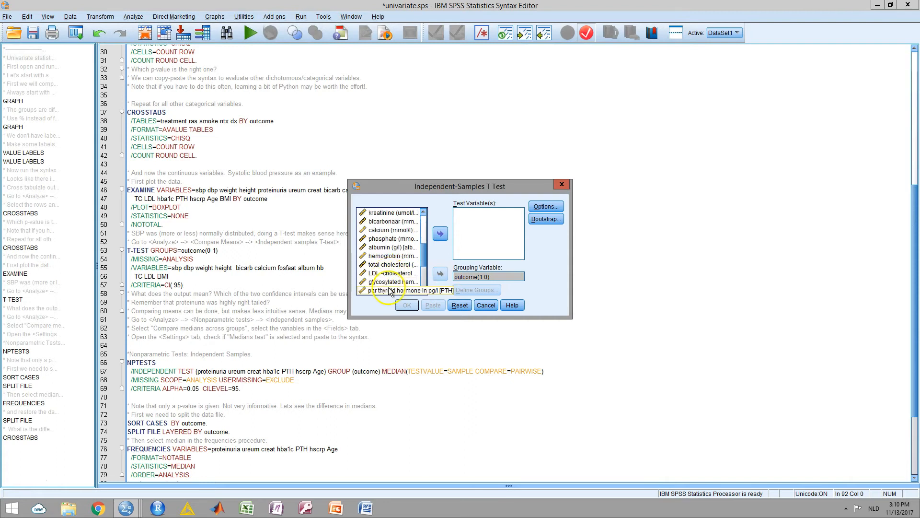
{"action": "left_click", "coordinate": [389, 283], "text": "shift"}
{"action": "left_click", "coordinate": [441, 233]}
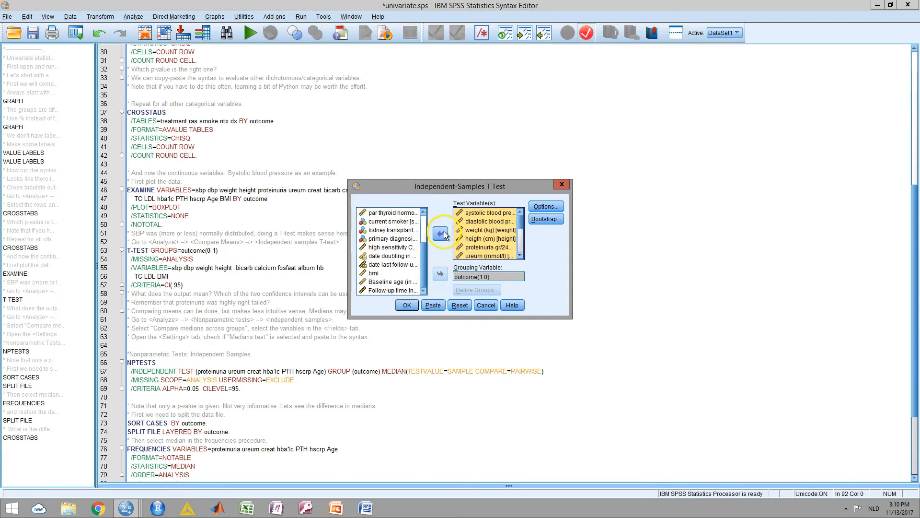
Keep the 95% confidence interval and analysis-by-analysis exclusion, then paste the t-test into the syntax file and run it
{"action": "left_click", "coordinate": [554, 206]}
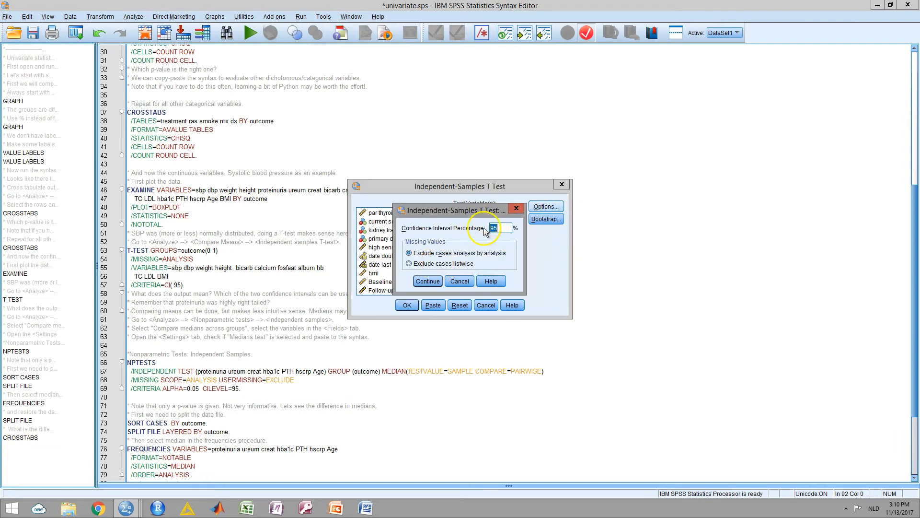
{"action": "left_click", "coordinate": [428, 280]}
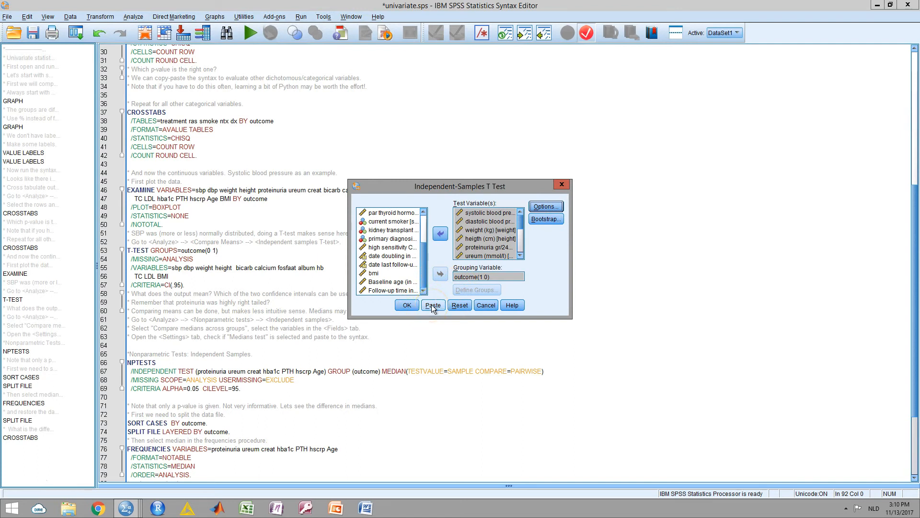
{"action": "left_click", "coordinate": [431, 303]}
{"action": "left_click_drag", "start_coordinate": [189, 475], "coordinate": [129, 434]}
{"action": "left_click", "coordinate": [250, 32]}
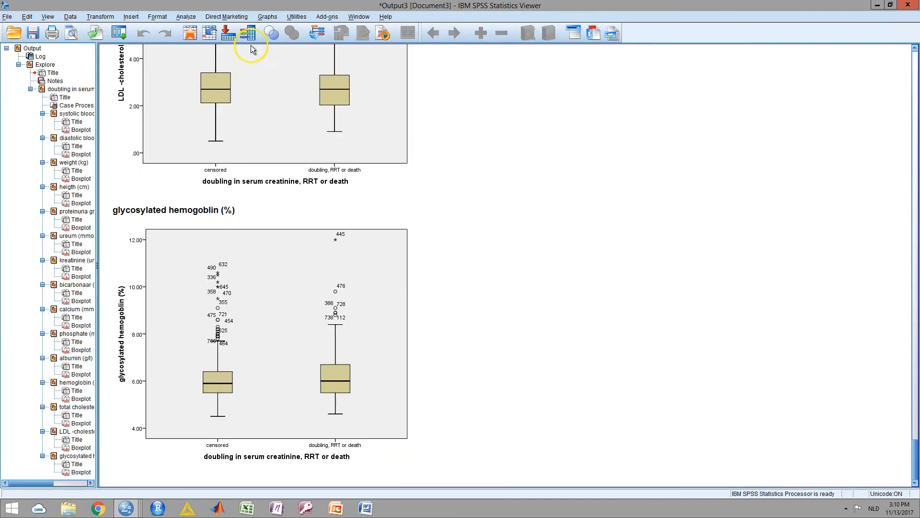
Examine the Group Statistics and Independent Samples Test tables, comparing Levene's test, significance, mean differences and confidence intervals per variable
{"action": "scroll", "coordinate": [431, 268], "scroll_direction": "down", "scroll_amount": 5}
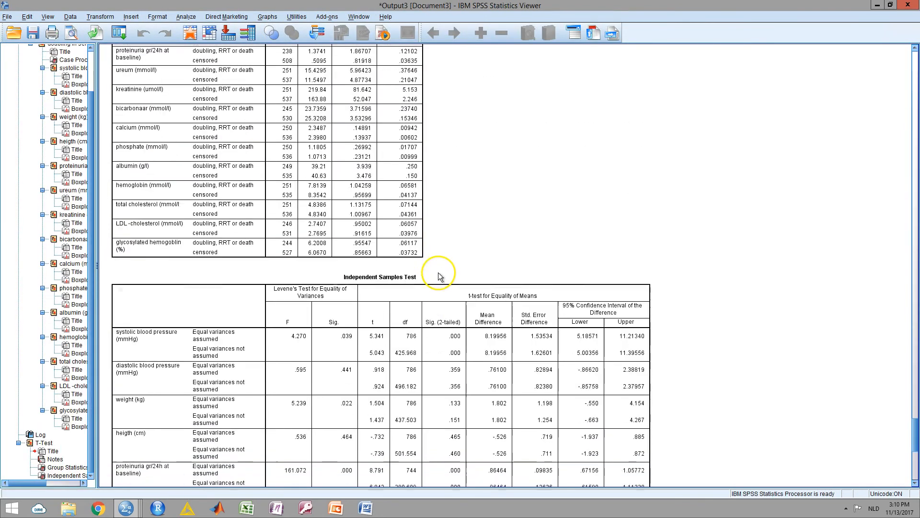
{"action": "scroll", "coordinate": [438, 273], "scroll_direction": "down", "scroll_amount": 1}
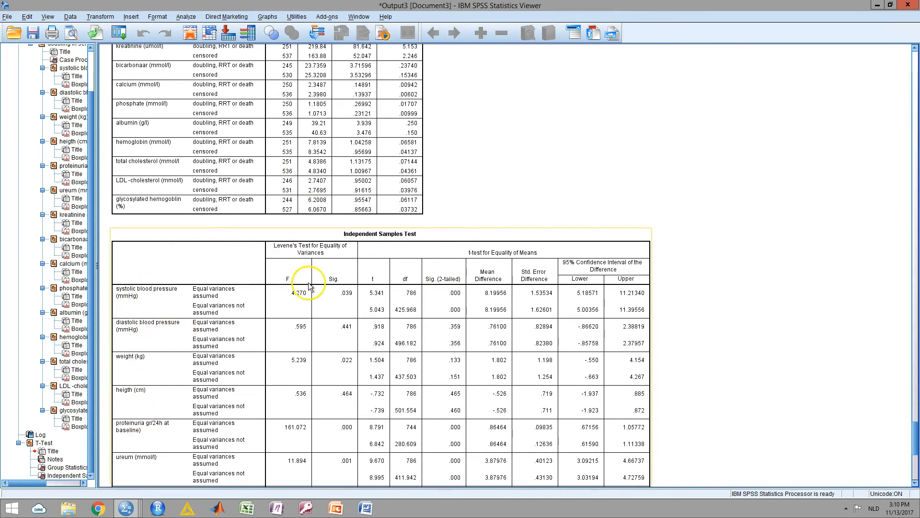
{"action": "scroll", "coordinate": [312, 288], "scroll_direction": "up", "scroll_amount": 1}
{"action": "scroll", "coordinate": [508, 306], "scroll_direction": "down", "scroll_amount": 1}
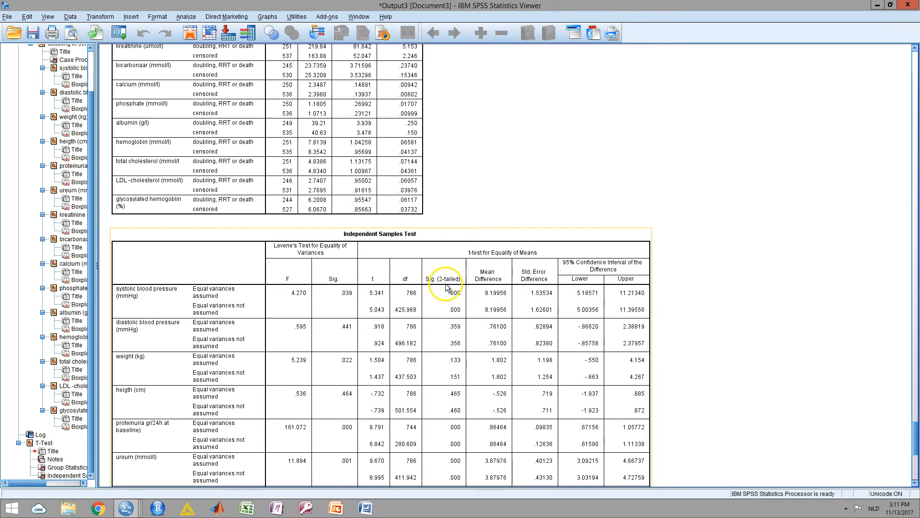
{"action": "scroll", "coordinate": [476, 292], "scroll_direction": "down", "scroll_amount": 1}
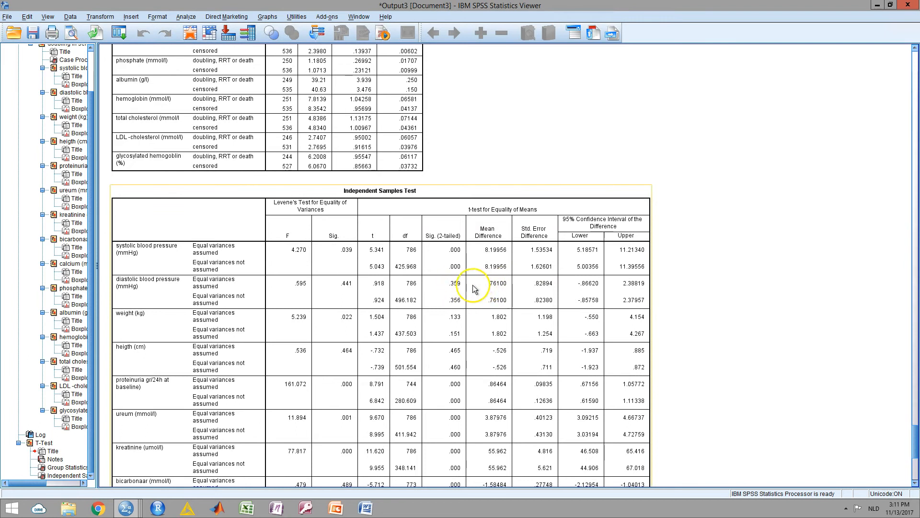
{"action": "scroll", "coordinate": [463, 291], "scroll_direction": "down", "scroll_amount": 1}
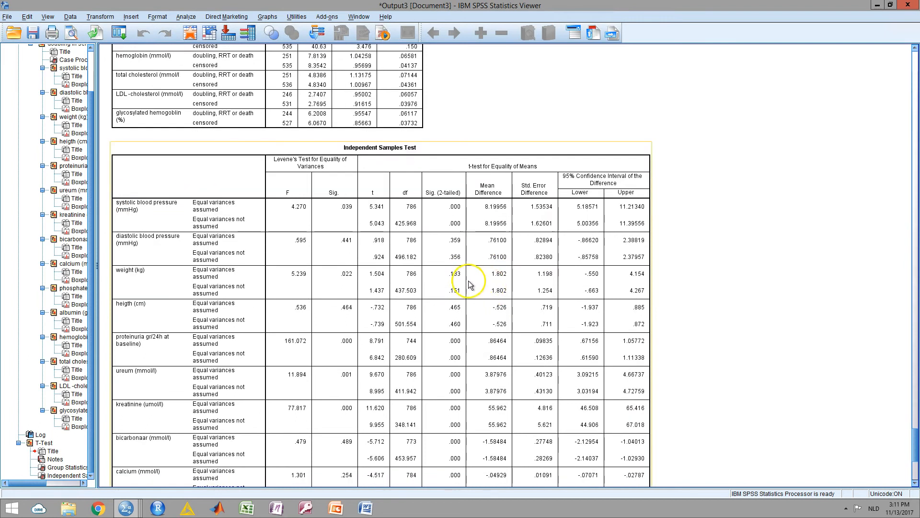
{"action": "scroll", "coordinate": [496, 282], "scroll_direction": "down", "scroll_amount": 1}
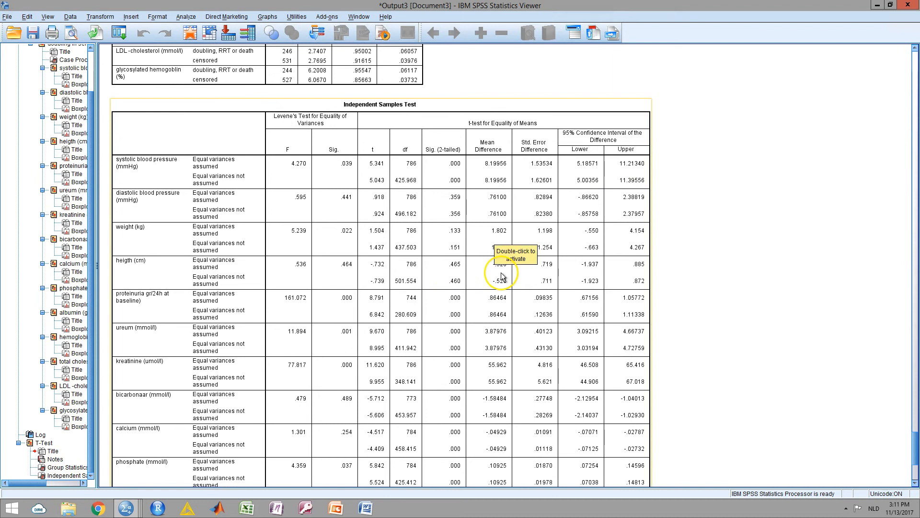
{"action": "scroll", "coordinate": [481, 269], "scroll_direction": "down", "scroll_amount": 1}
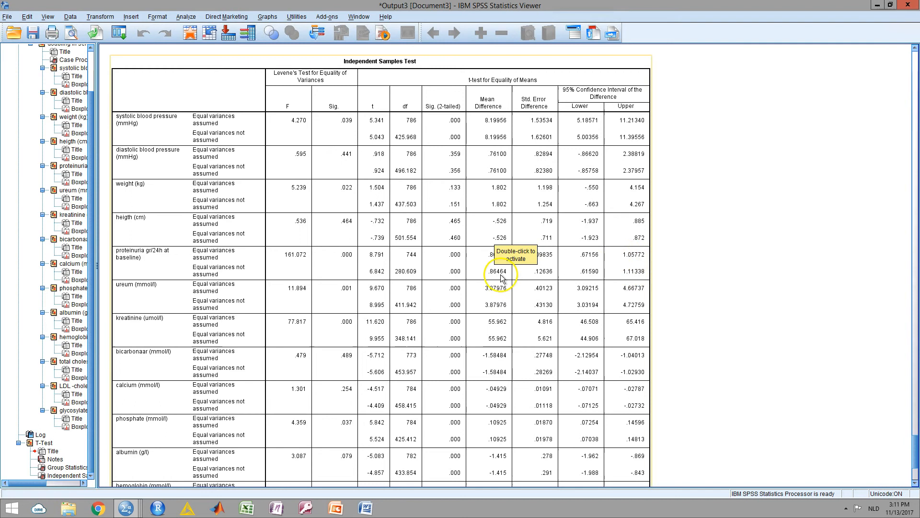
{"action": "scroll", "coordinate": [485, 271], "scroll_direction": "down", "scroll_amount": 3}
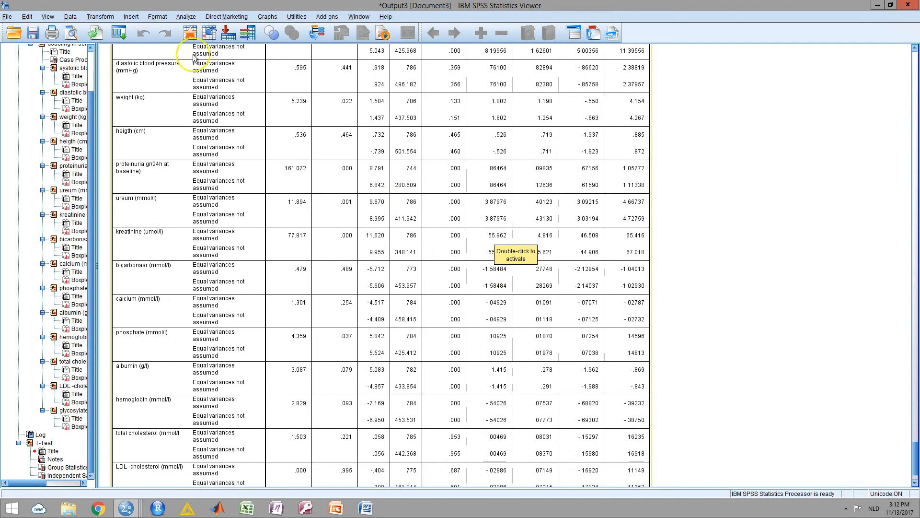
Start a nonparametric test for independent samples with the objective of comparing medians across groups
{"action": "left_click", "coordinate": [184, 16]}
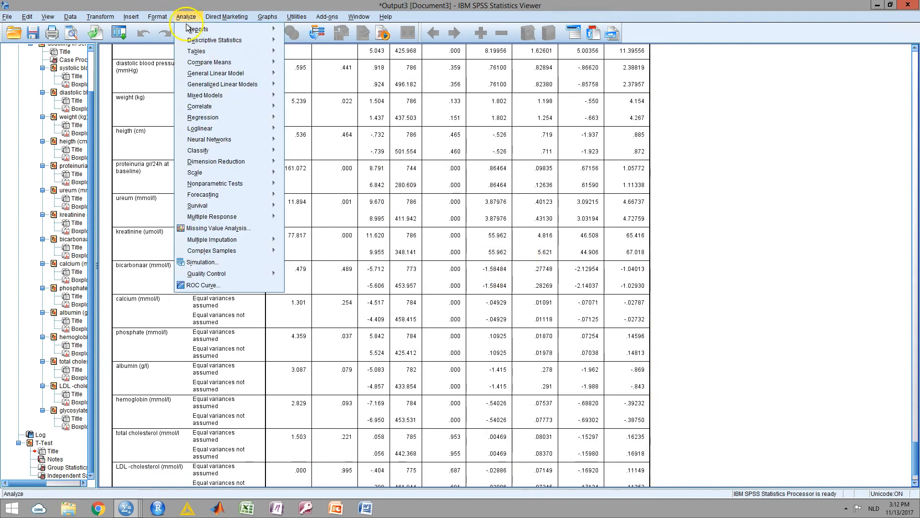
{"action": "mouse_move", "coordinate": [218, 189]}
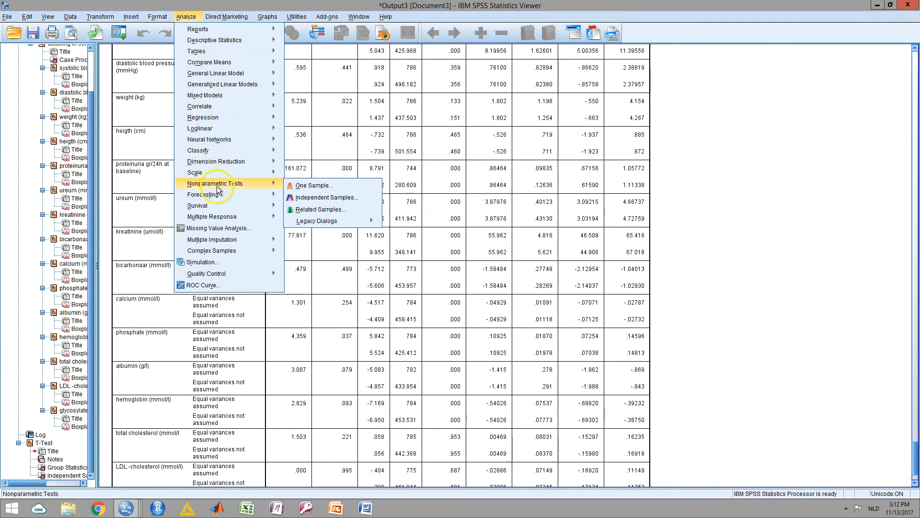
{"action": "left_click", "coordinate": [315, 198]}
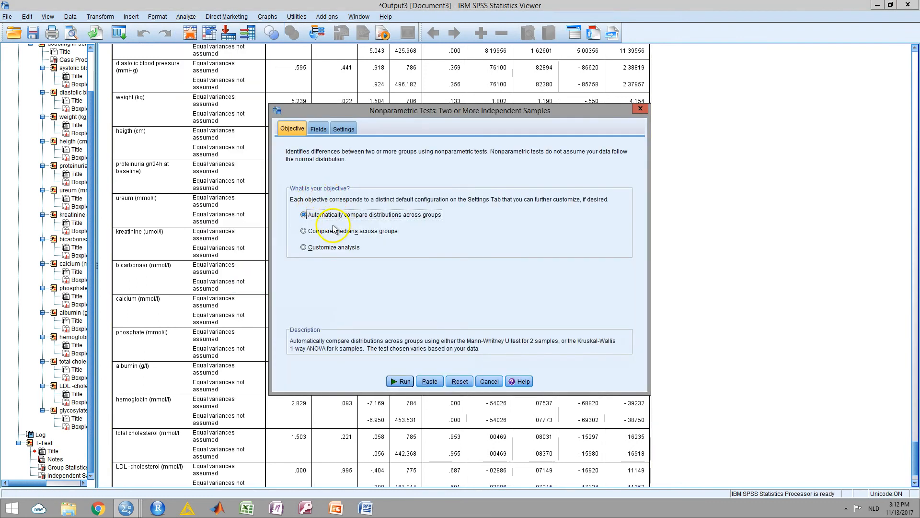
{"action": "left_click", "coordinate": [304, 231]}
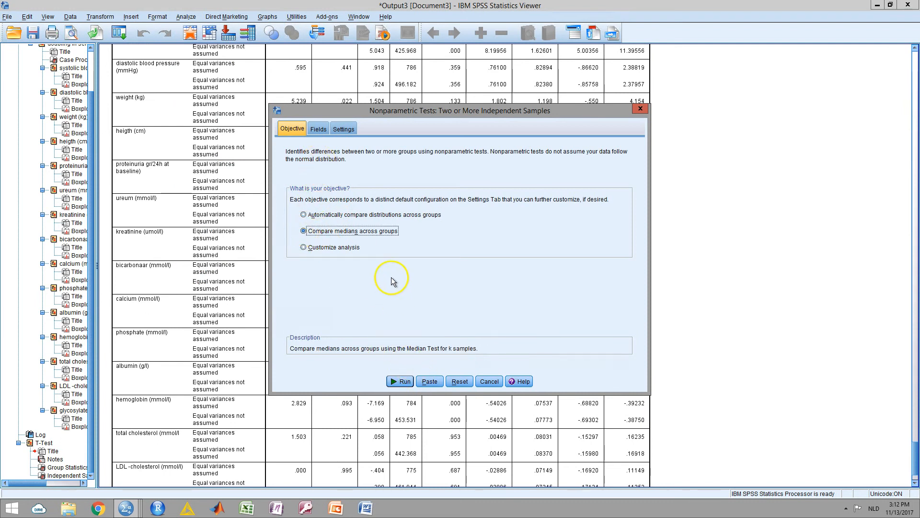
Assign doubling in serum creatinine, RRT or death as the groups field of the nonparametric test
{"action": "left_click", "coordinate": [318, 130]}
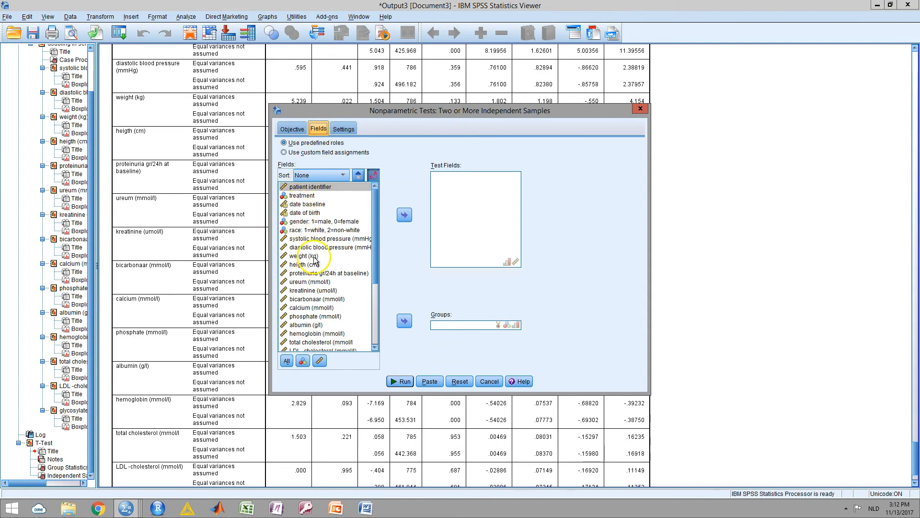
{"action": "scroll", "coordinate": [316, 261], "scroll_direction": "down", "scroll_amount": 4}
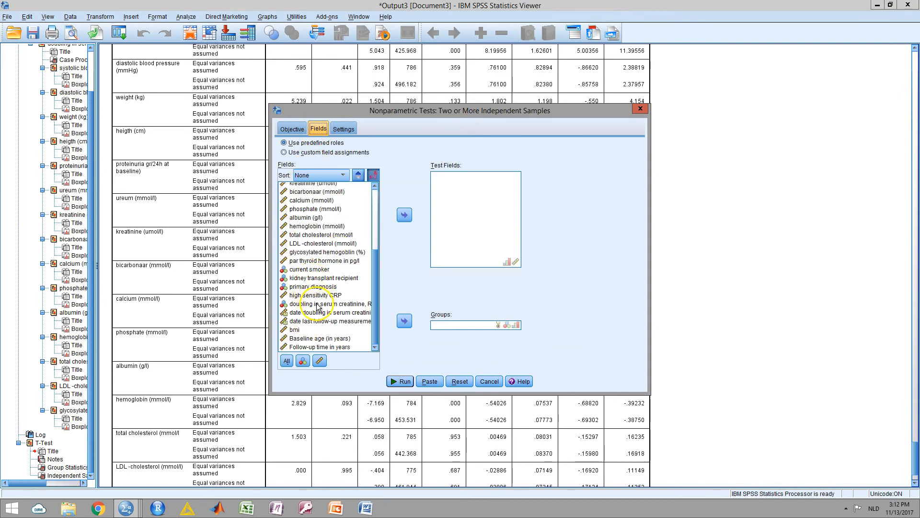
{"action": "left_click", "coordinate": [335, 304]}
{"action": "left_click", "coordinate": [404, 321]}
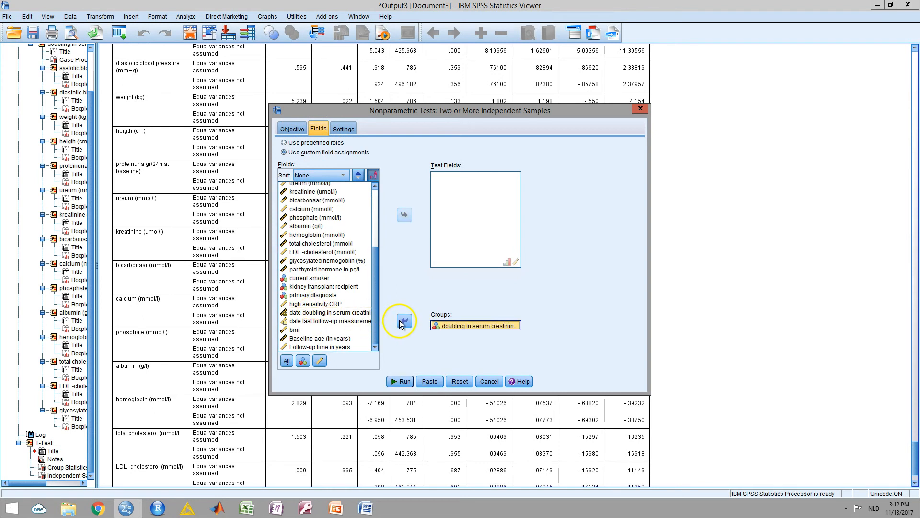
Add proteinuria gr/24h at baseline and kreatinine (umol/l) as test fields of the nonparametric test
{"action": "scroll", "coordinate": [316, 248], "scroll_direction": "up", "scroll_amount": 4}
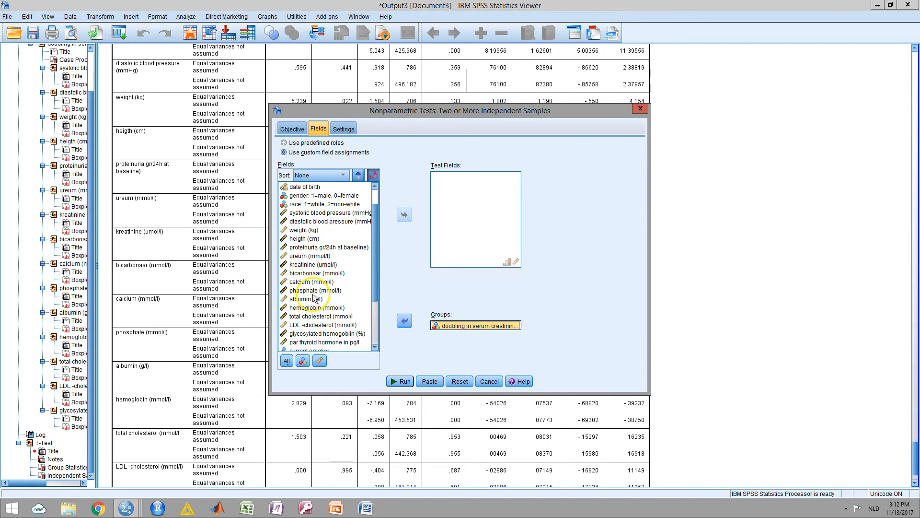
{"action": "left_click", "coordinate": [314, 247]}
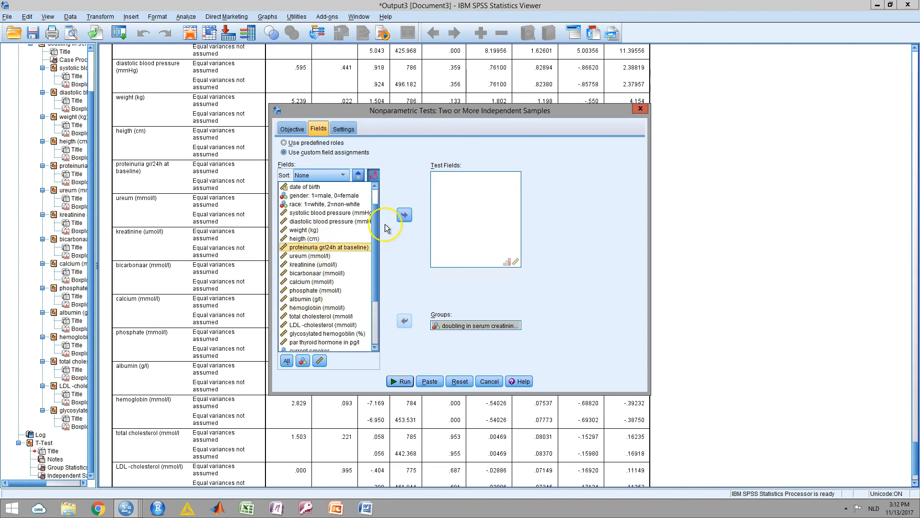
{"action": "left_click", "coordinate": [410, 215]}
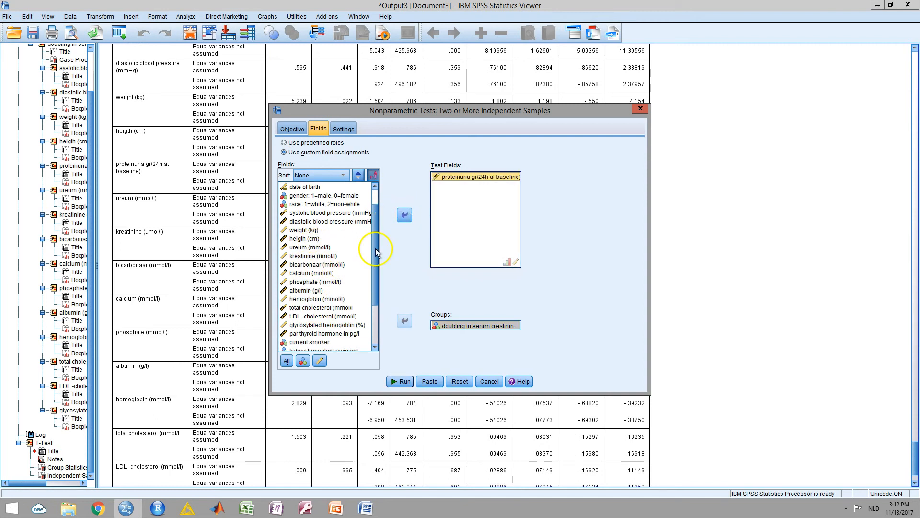
{"action": "left_click", "coordinate": [310, 256]}
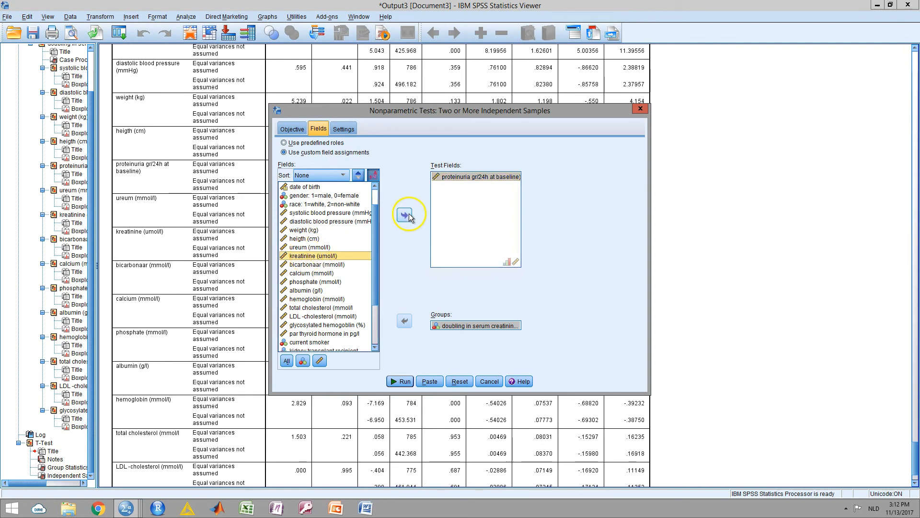
{"action": "left_click", "coordinate": [407, 216]}
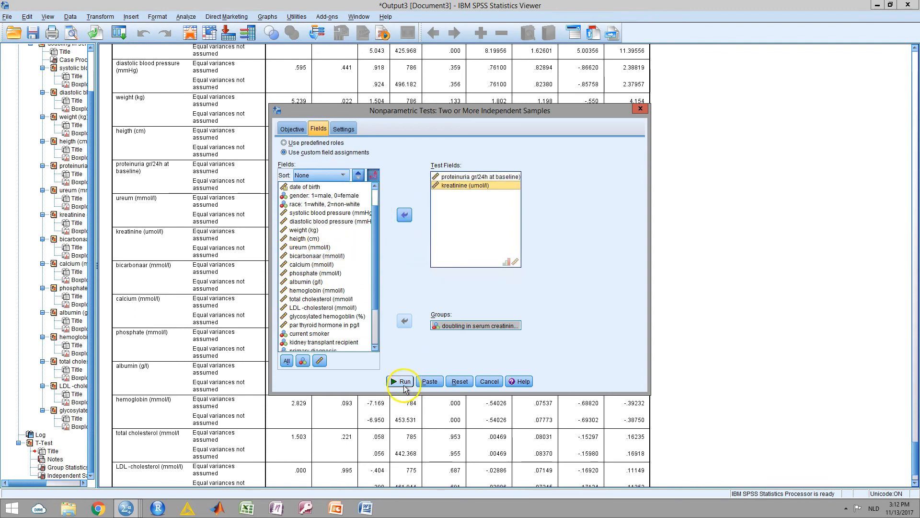
Paste the nonparametric test into the syntax file and run the pasted NPTESTS command for proteinuria and creat
{"action": "left_click", "coordinate": [422, 379]}
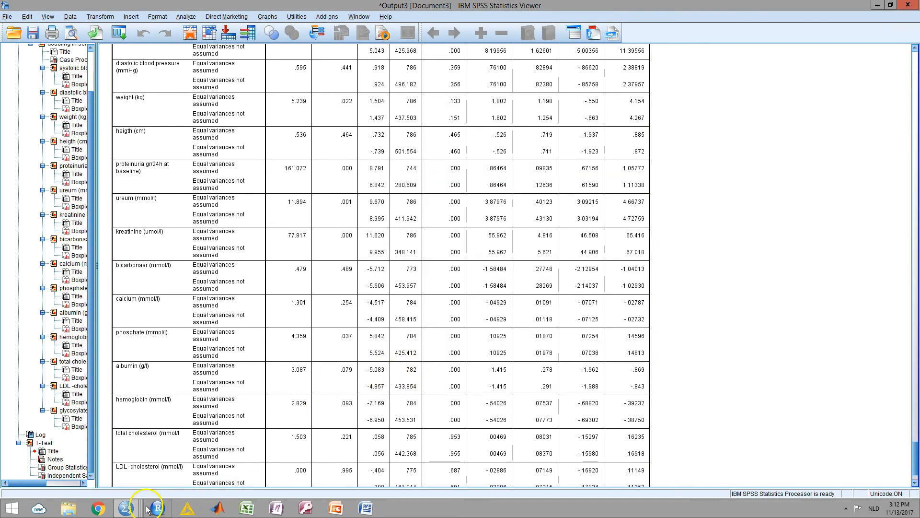
{"action": "mouse_move", "coordinate": [129, 507]}
{"action": "left_click", "coordinate": [164, 468]}
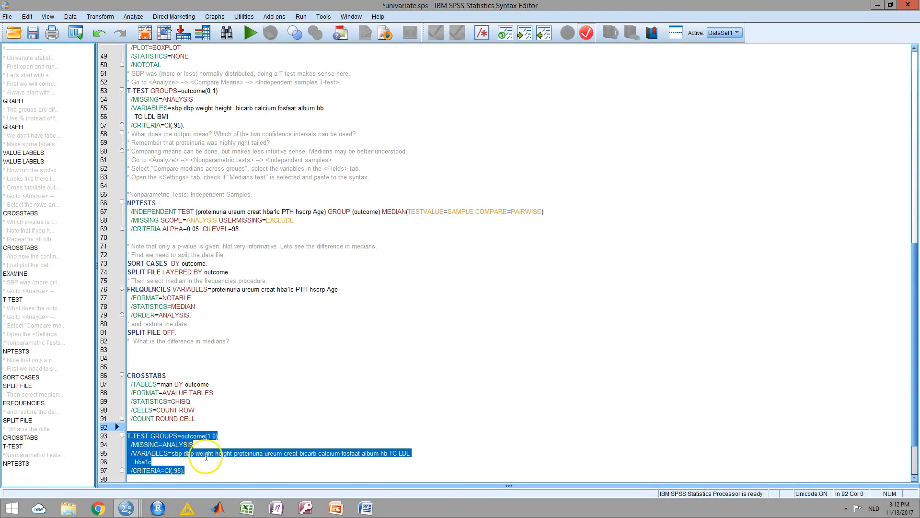
{"action": "left_click", "coordinate": [203, 444]}
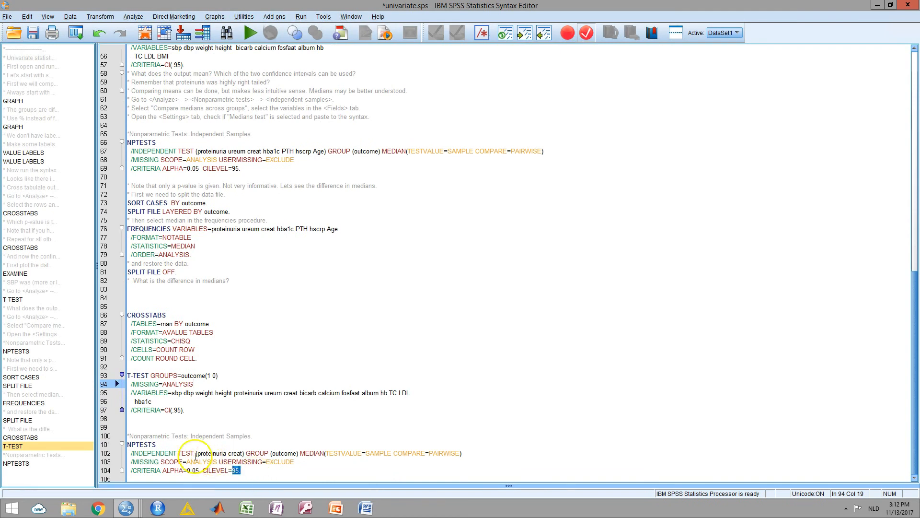
{"action": "left_click_drag", "start_coordinate": [196, 455], "coordinate": [131, 427]}
{"action": "left_click", "coordinate": [250, 34]}
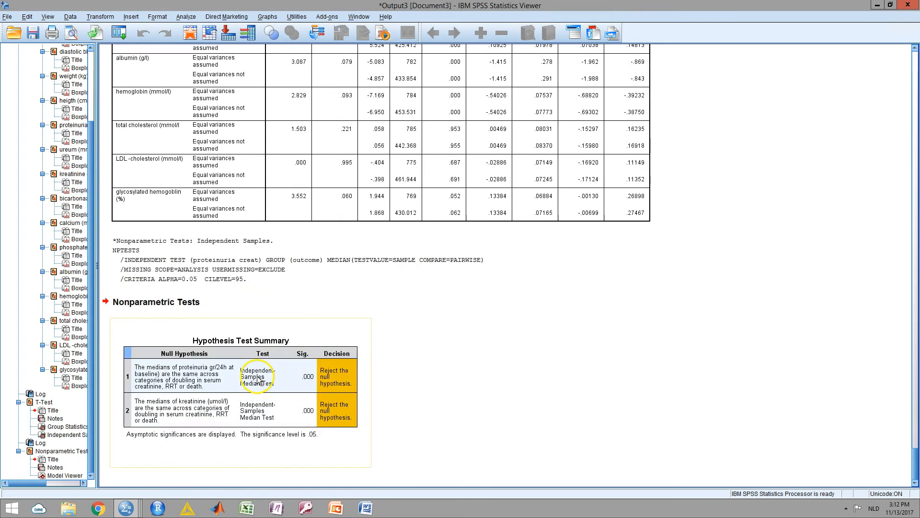
Return to the univariate.sps syntax, find the SORT CASES BY outcome section and open the Split File settings
{"action": "key", "text": "alt+Tab"}
{"action": "scroll", "coordinate": [270, 261], "scroll_direction": "up", "scroll_amount": 4}
{"action": "scroll", "coordinate": [269, 261], "scroll_direction": "up", "scroll_amount": 4}
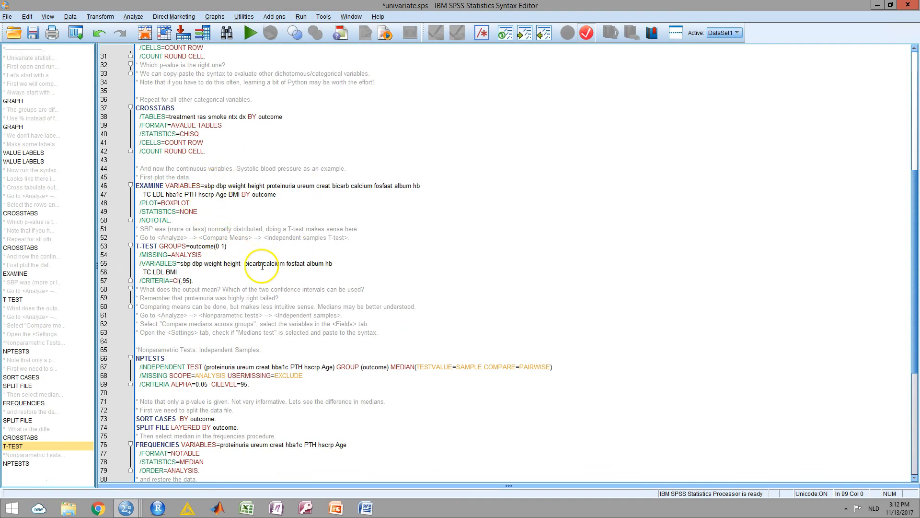
{"action": "scroll", "coordinate": [262, 267], "scroll_direction": "down", "scroll_amount": 7}
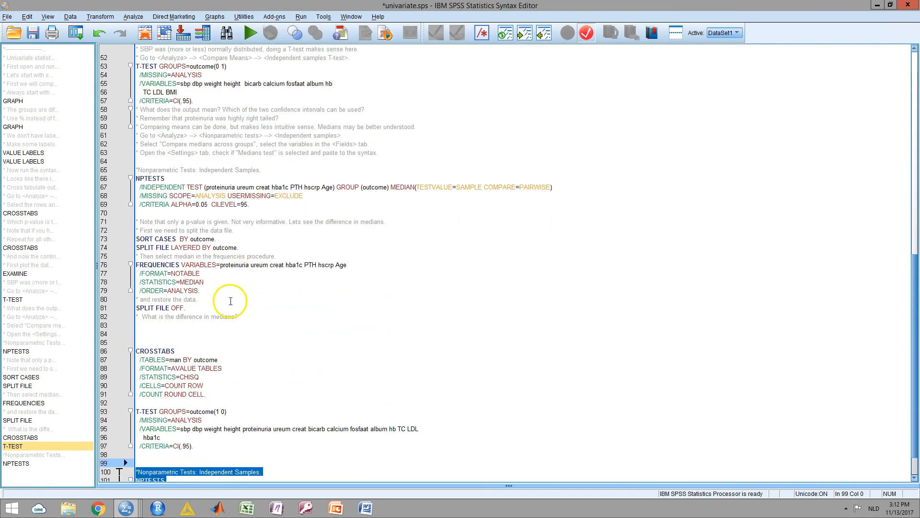
{"action": "left_click", "coordinate": [162, 240]}
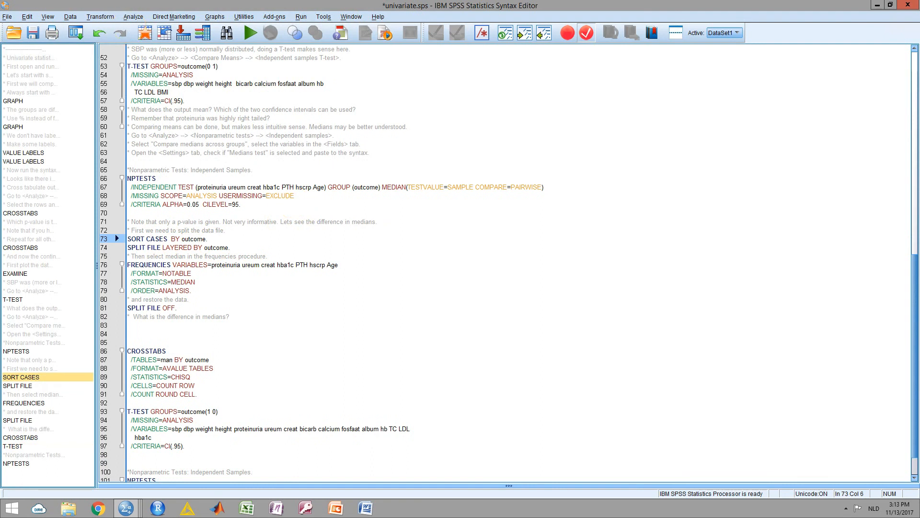
{"action": "left_click", "coordinate": [71, 18]}
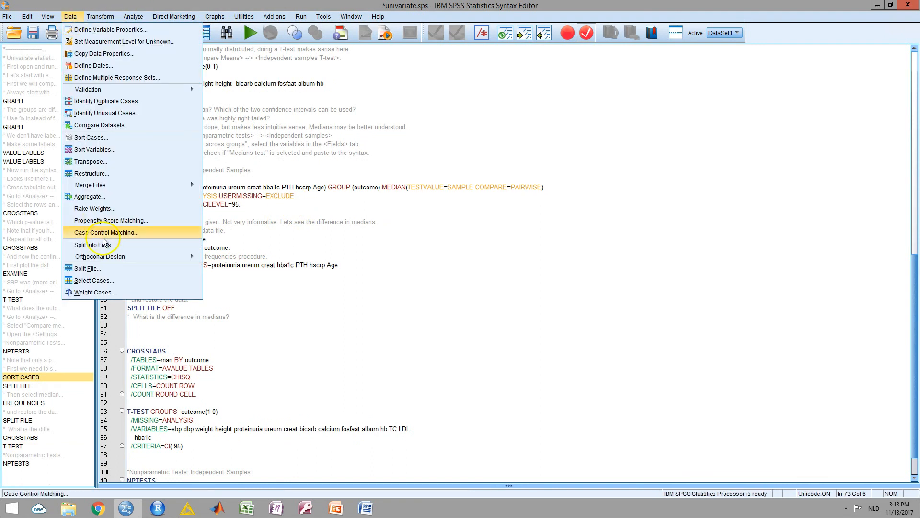
{"action": "left_click", "coordinate": [104, 270]}
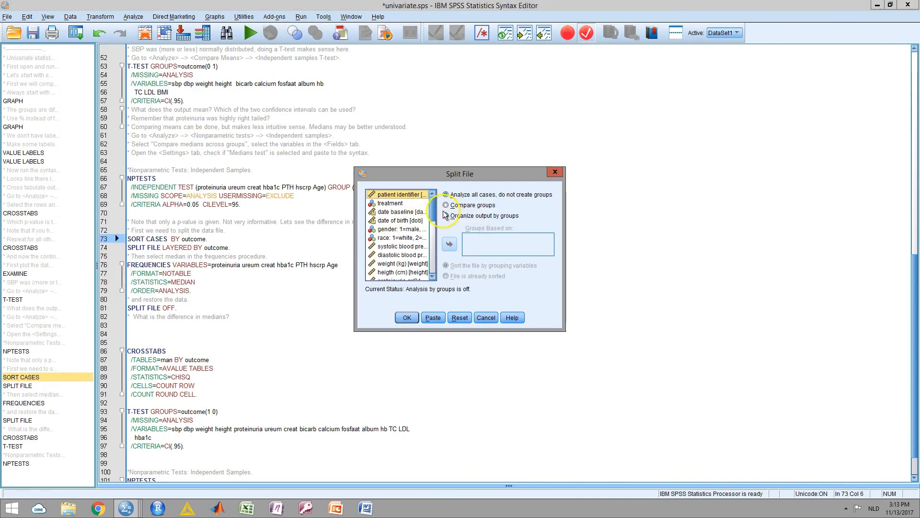
Set Split File to compare groups based on doubling in serum creatinine, RRT or death, and paste it into the syntax file
{"action": "left_click_drag", "start_coordinate": [434, 200], "coordinate": [422, 259]}
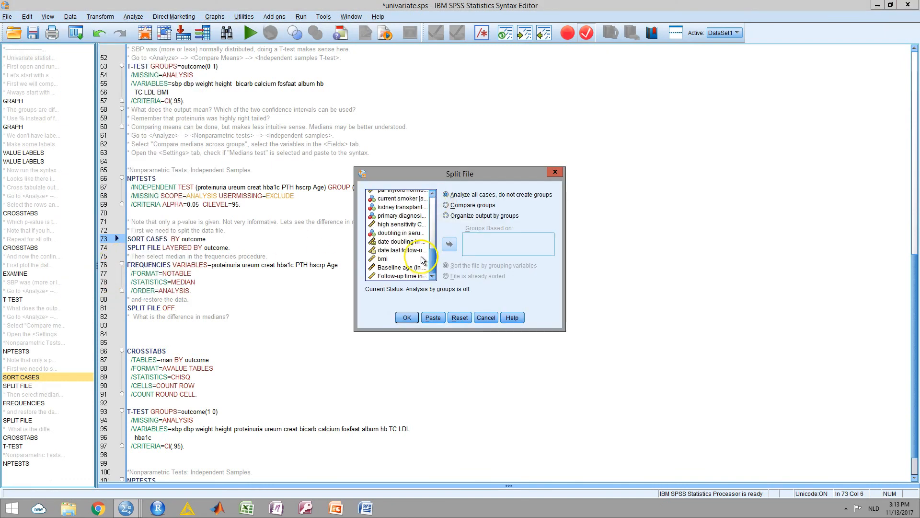
{"action": "left_click", "coordinate": [401, 235]}
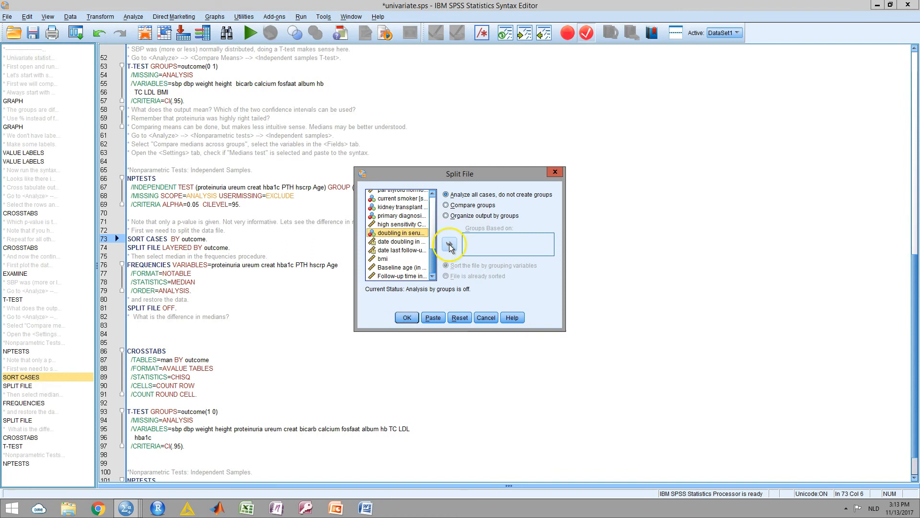
{"action": "left_click", "coordinate": [445, 206]}
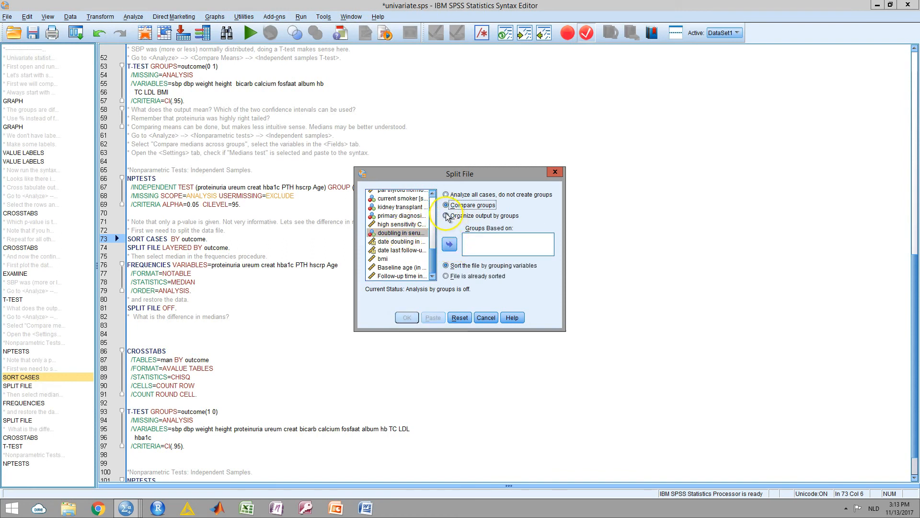
{"action": "left_click", "coordinate": [449, 245]}
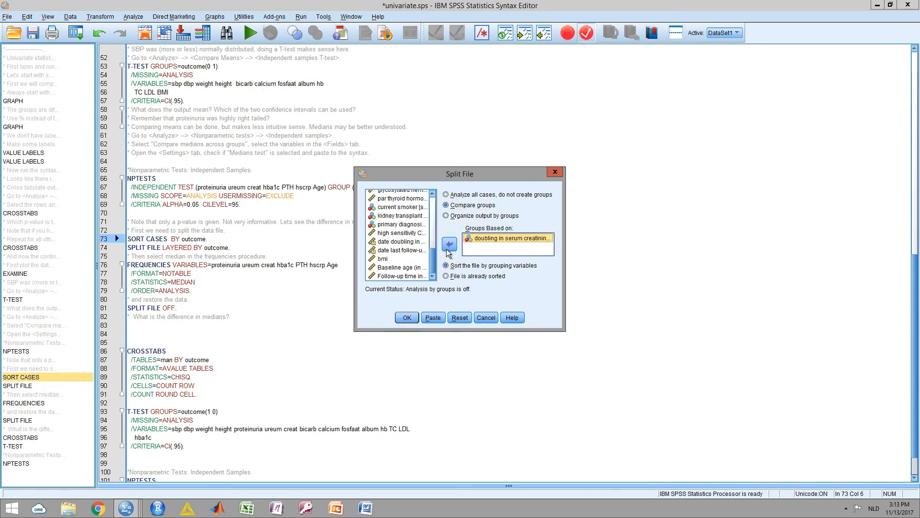
{"action": "left_click", "coordinate": [432, 318]}
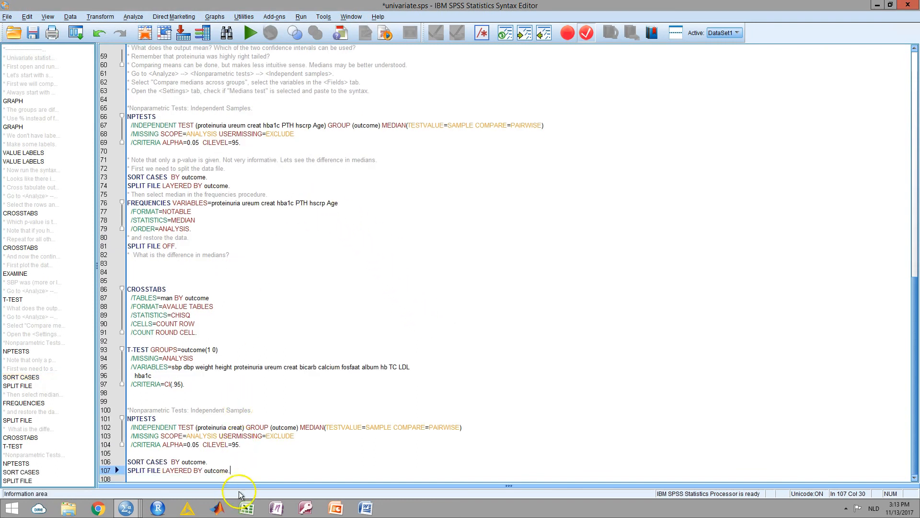
{"action": "left_click_drag", "start_coordinate": [234, 472], "coordinate": [135, 453]}
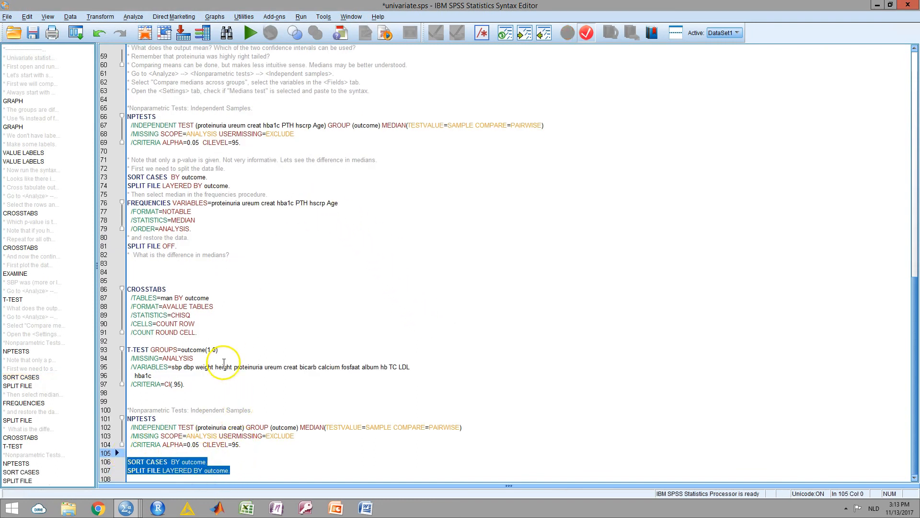
{"action": "left_click", "coordinate": [235, 470]}
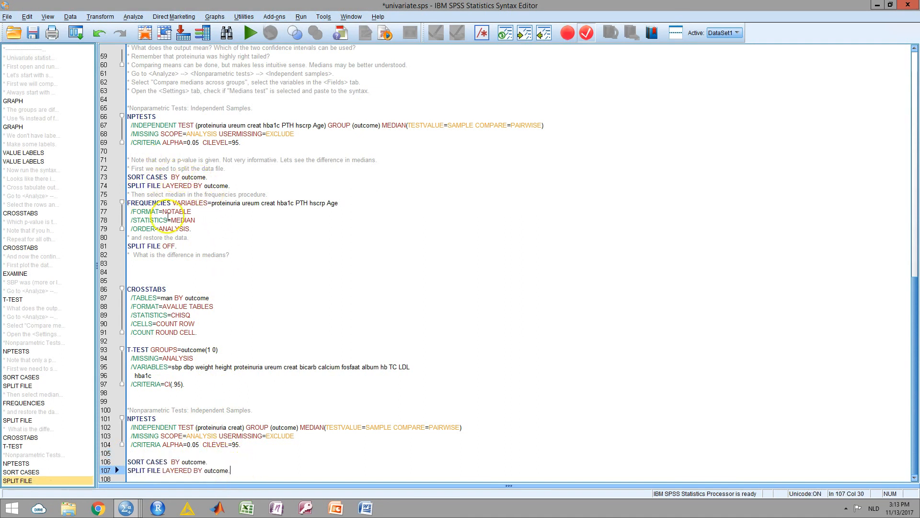
Run only the FREQUENCIES median command from the syntax and check its Statistics table in the output
{"action": "left_click_drag", "start_coordinate": [135, 203], "coordinate": [169, 220]}
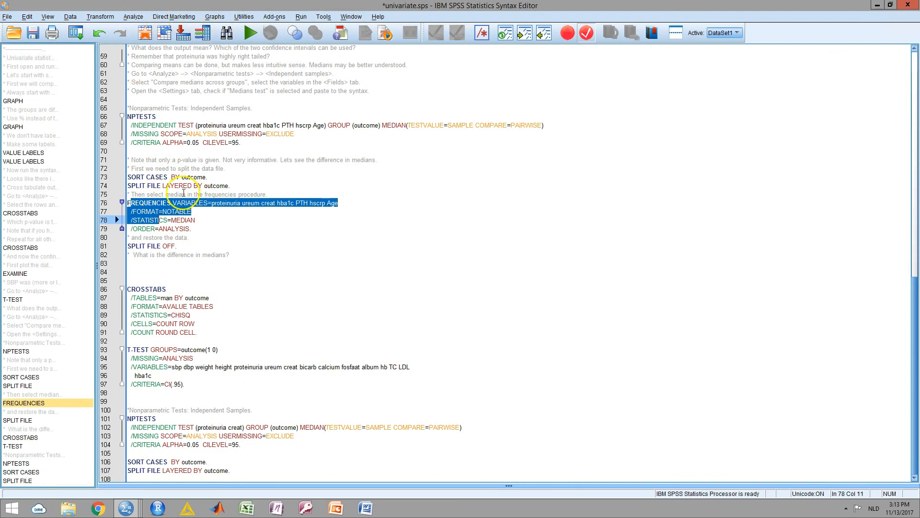
{"action": "left_click", "coordinate": [194, 210]}
{"action": "left_click_drag", "start_coordinate": [205, 235], "coordinate": [124, 196]}
{"action": "left_click", "coordinate": [250, 33]}
{"action": "left_click", "coordinate": [359, 410]}
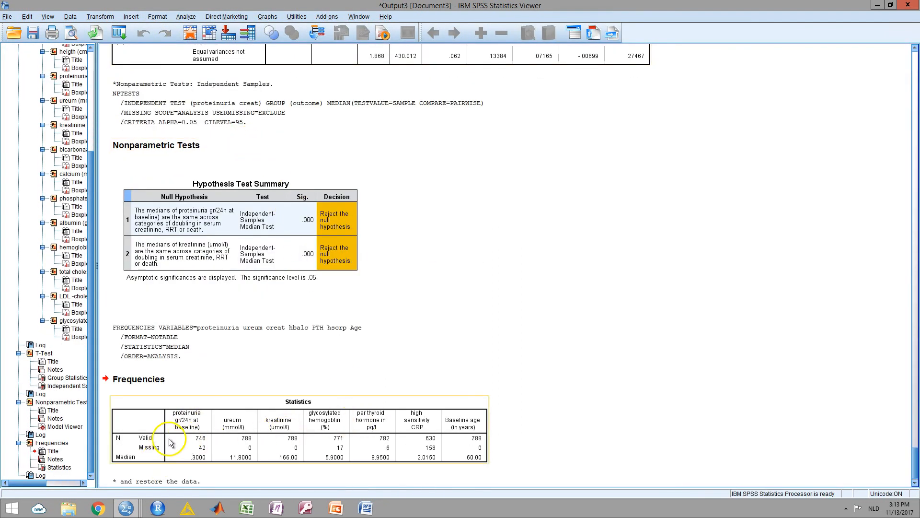
{"action": "scroll", "coordinate": [273, 374], "scroll_direction": "down", "scroll_amount": 1}
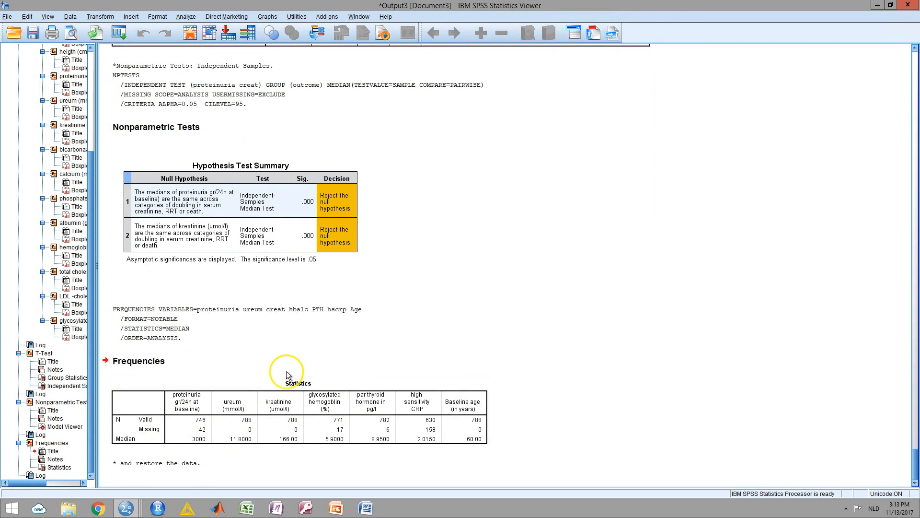
{"action": "scroll", "coordinate": [287, 373], "scroll_direction": "up", "scroll_amount": 2}
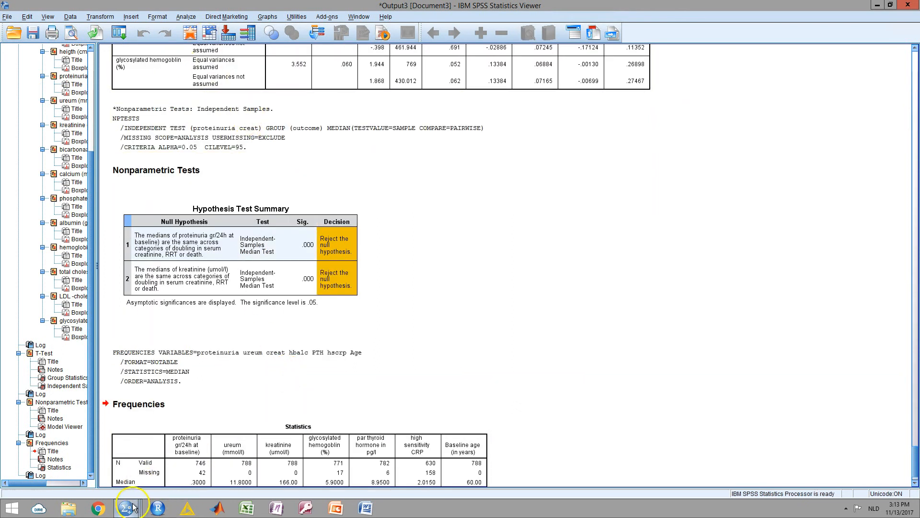
Run the syntax from sorting and splitting by outcome through FREQUENCIES to SPLIT FILE OFF, and compare the group medians with the median test summary
{"action": "mouse_move", "coordinate": [133, 507]}
{"action": "left_click", "coordinate": [130, 485]}
{"action": "left_click", "coordinate": [203, 237]}
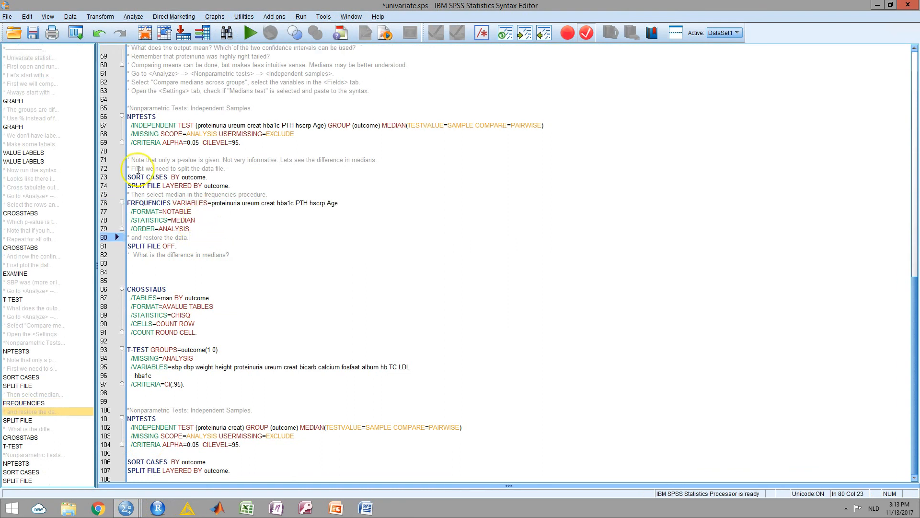
{"action": "left_click_drag", "start_coordinate": [128, 154], "coordinate": [236, 252]}
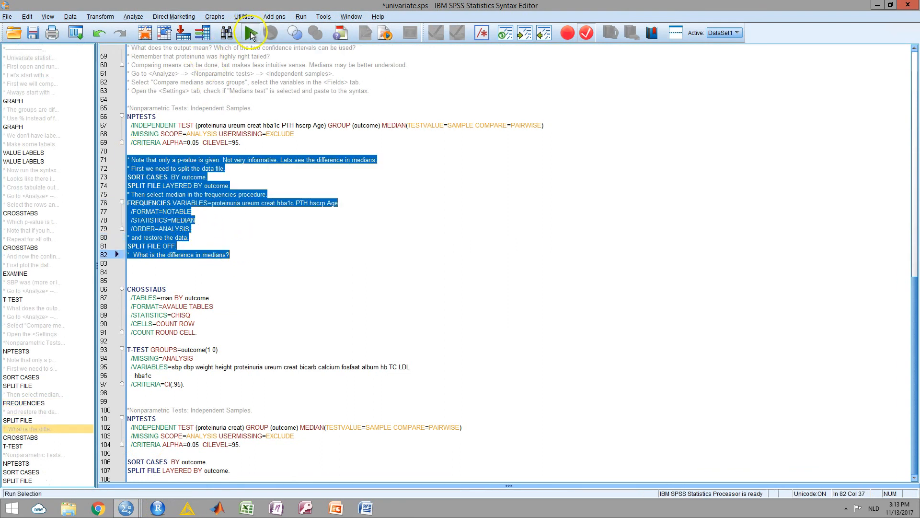
{"action": "left_click", "coordinate": [251, 36]}
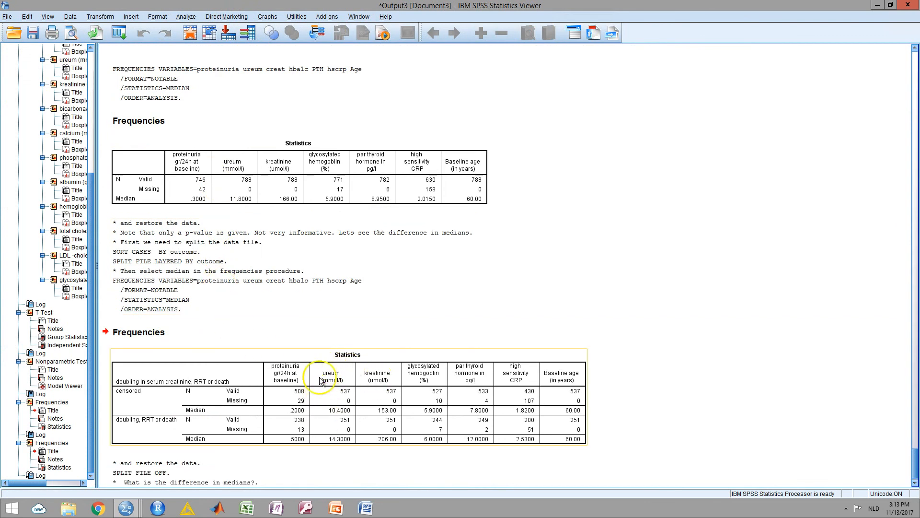
{"action": "scroll", "coordinate": [311, 395], "scroll_direction": "down", "scroll_amount": 1}
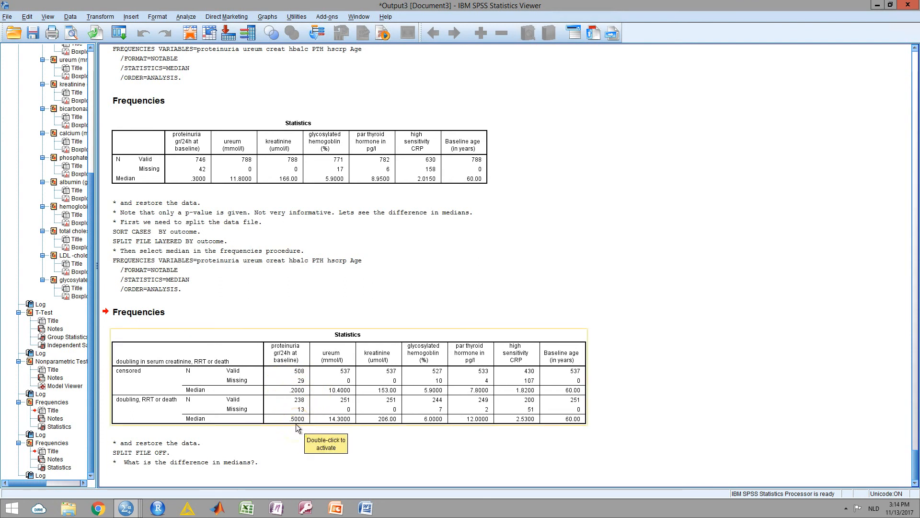
{"action": "scroll", "coordinate": [295, 424], "scroll_direction": "up", "scroll_amount": 5}
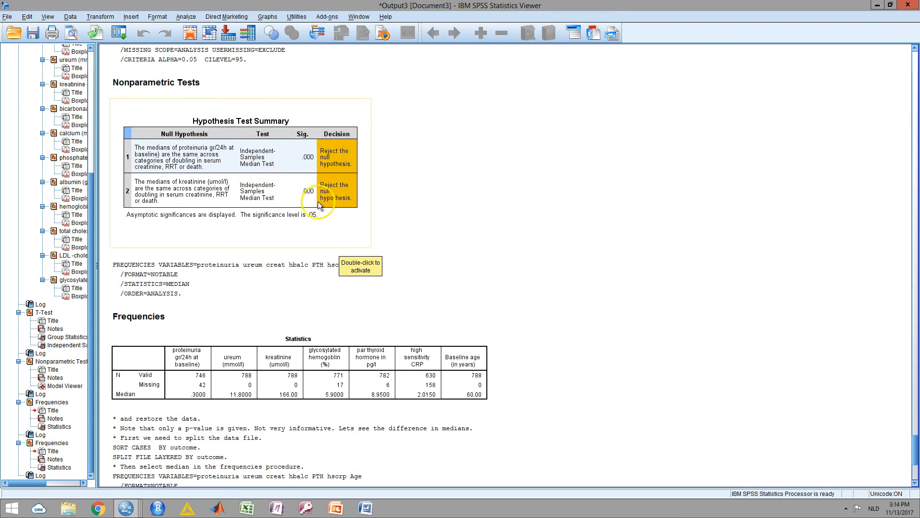
{"action": "scroll", "coordinate": [318, 201], "scroll_direction": "down", "scroll_amount": 5}
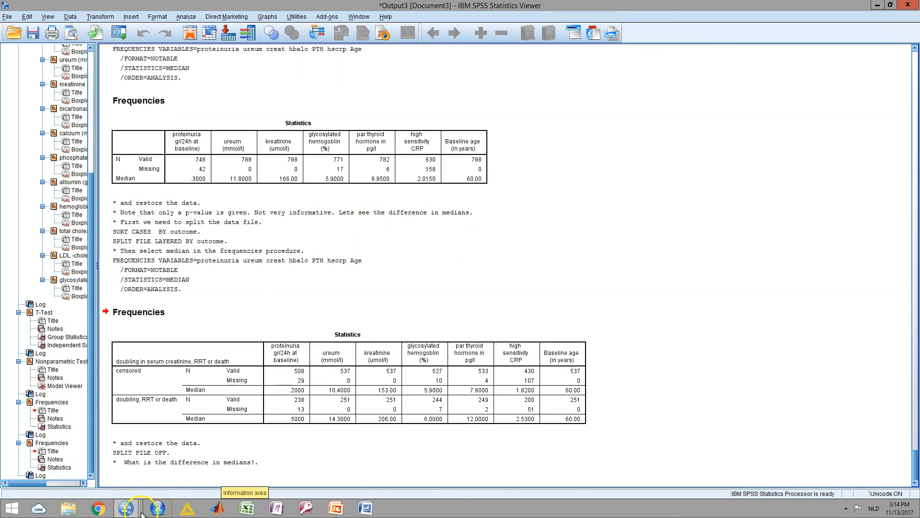
Delete the pasted CROSSTABS, T-TEST, NPTESTS, SORT CASES and SPLIT FILE commands from the end of the univariate.sps syntax
{"action": "left_click", "coordinate": [130, 509]}
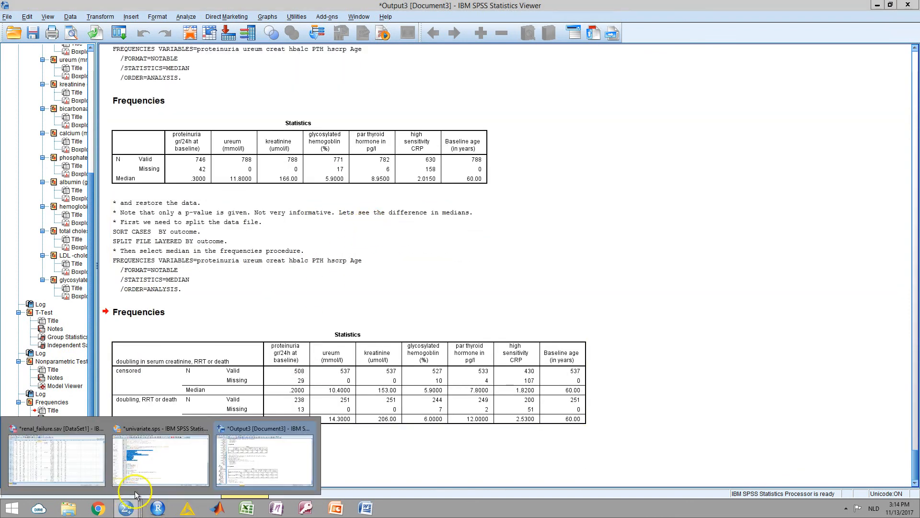
{"action": "left_click", "coordinate": [162, 462]}
{"action": "left_click", "coordinate": [229, 305]}
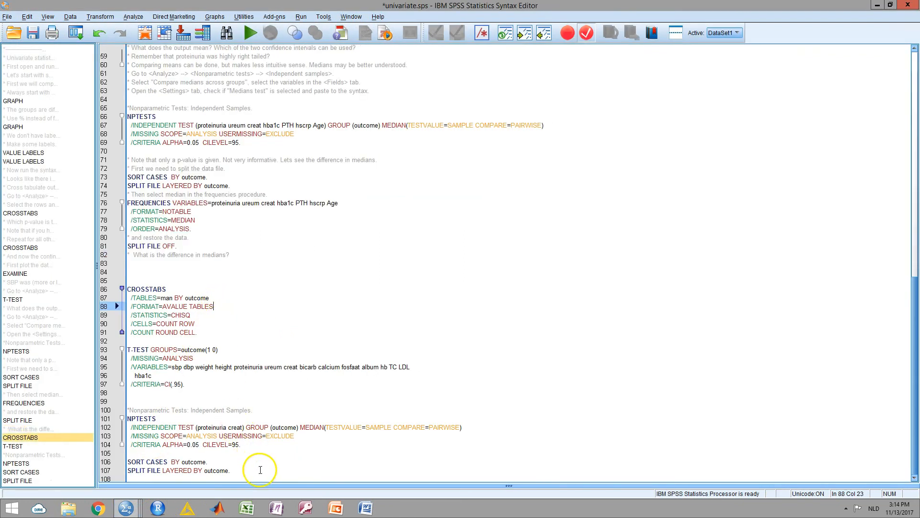
{"action": "left_click_drag", "start_coordinate": [245, 470], "coordinate": [115, 275]}
{"action": "key", "text": "Delete"}
{"action": "key", "text": "BackSpace"}
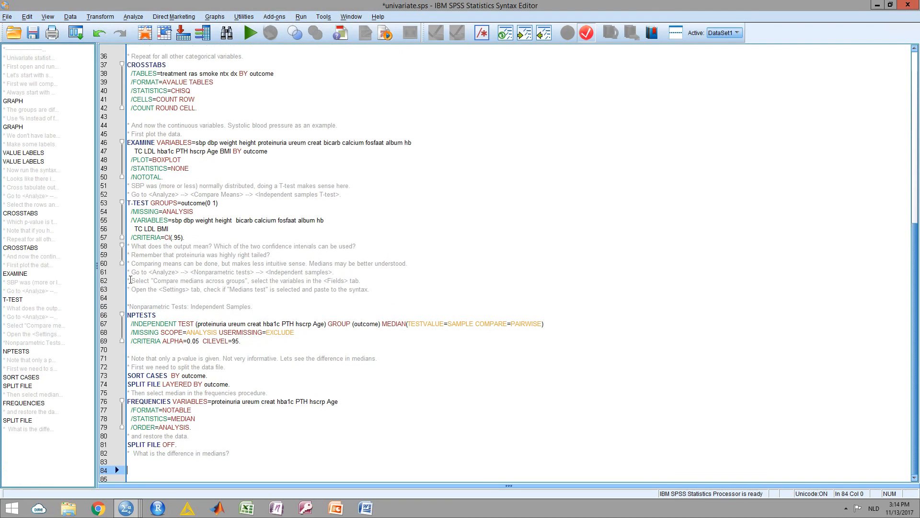
{"action": "scroll", "coordinate": [213, 127], "scroll_direction": "up", "scroll_amount": 1}
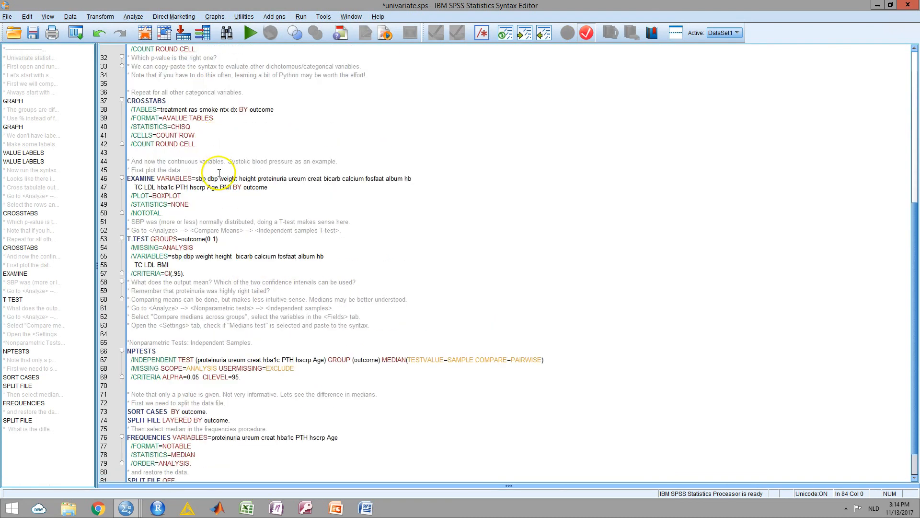